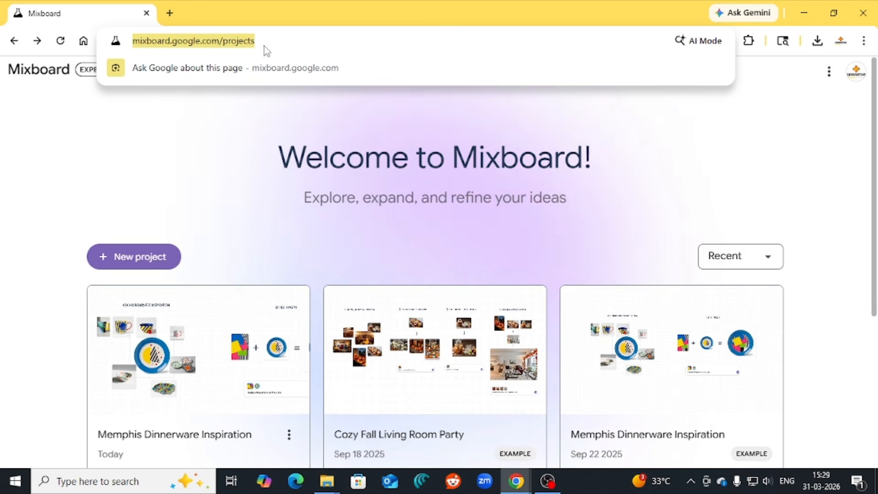
Step: Open the Mixboard page on Google Labs, get started and create a new project
text(lab.)
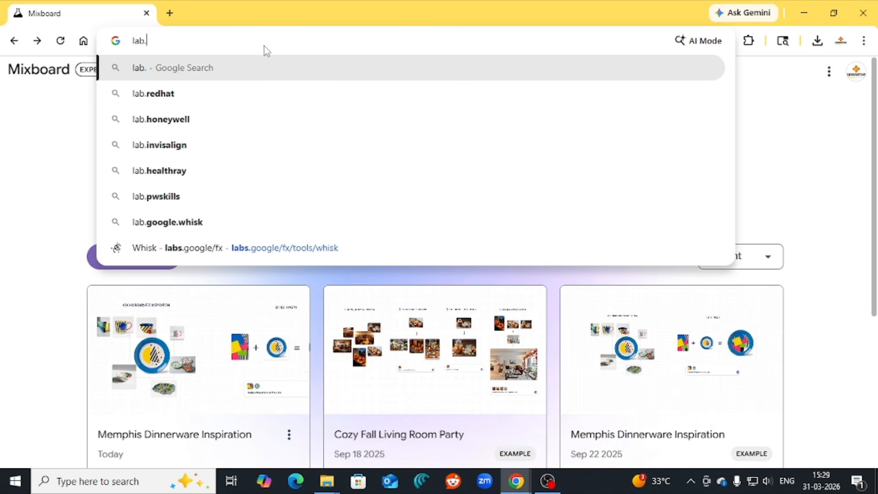
text(google/m)
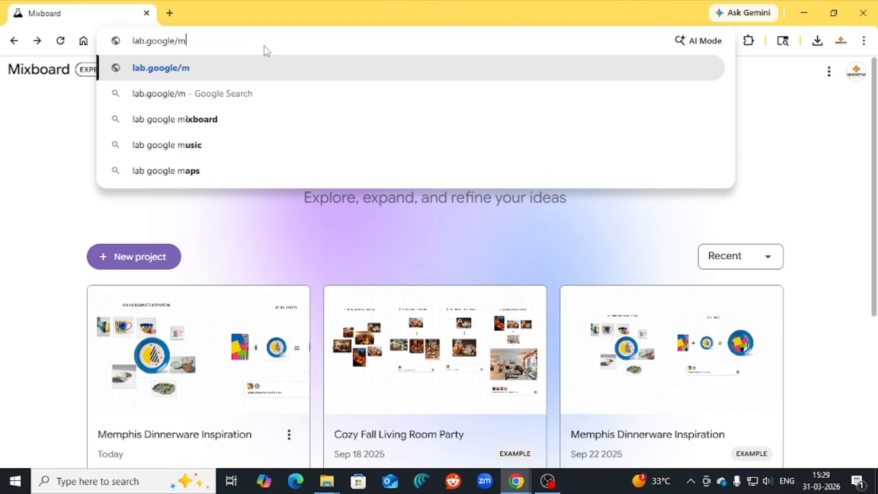
key(Return)
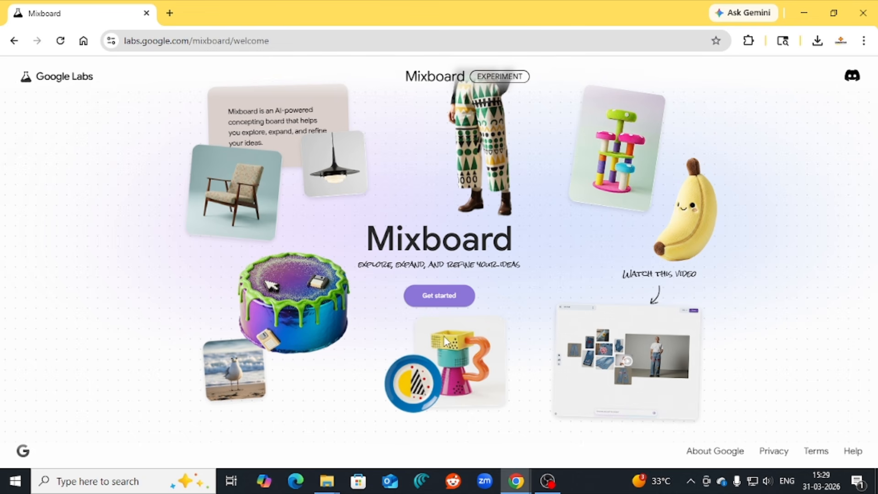
click(447, 302)
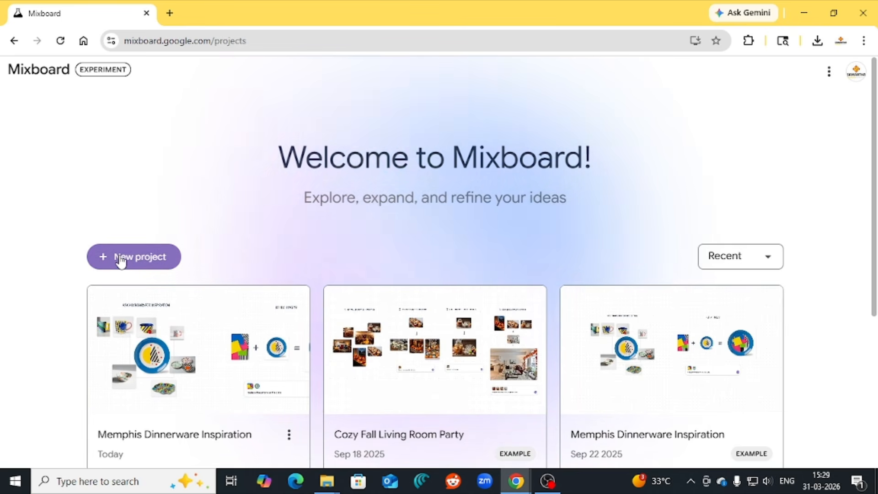
click(120, 260)
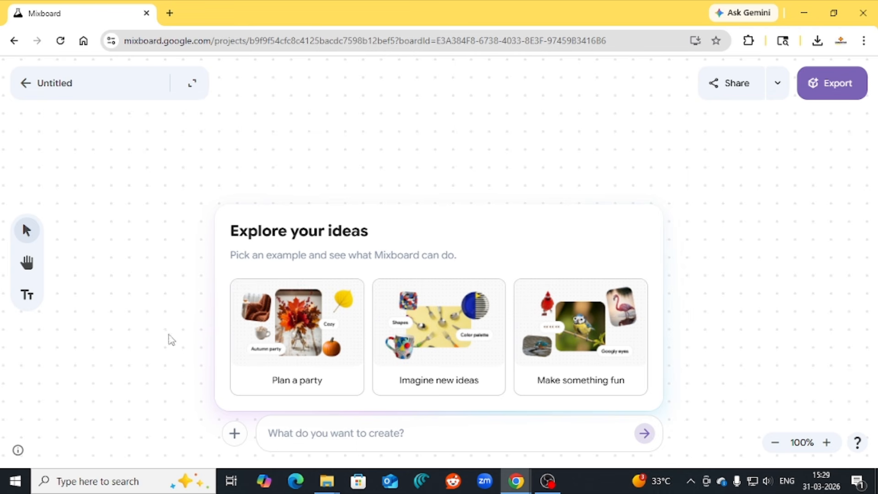
Step: Upload the "man" image to the board, shrink it and place it on the left part of the canvas
click(235, 439)
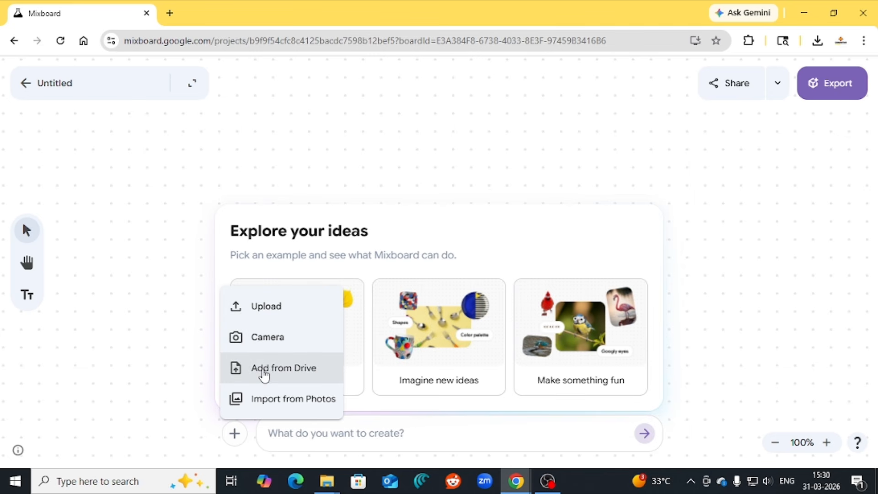
click(261, 305)
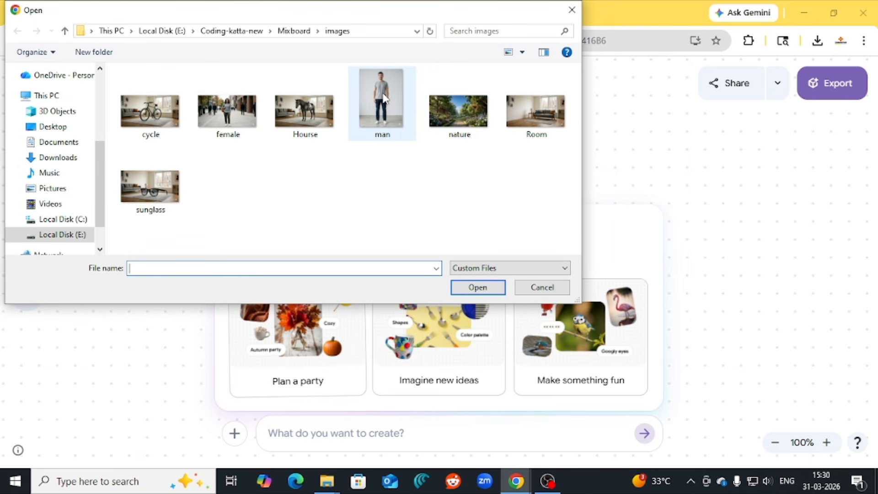
click(384, 99)
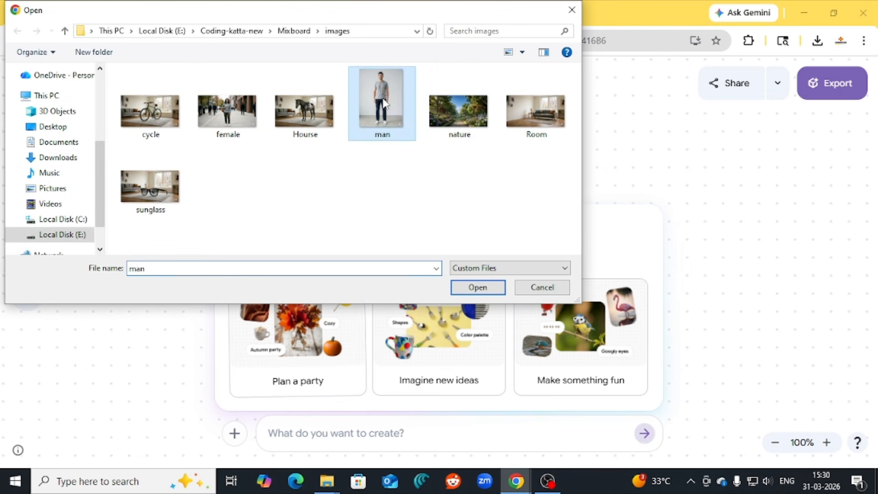
click(473, 288)
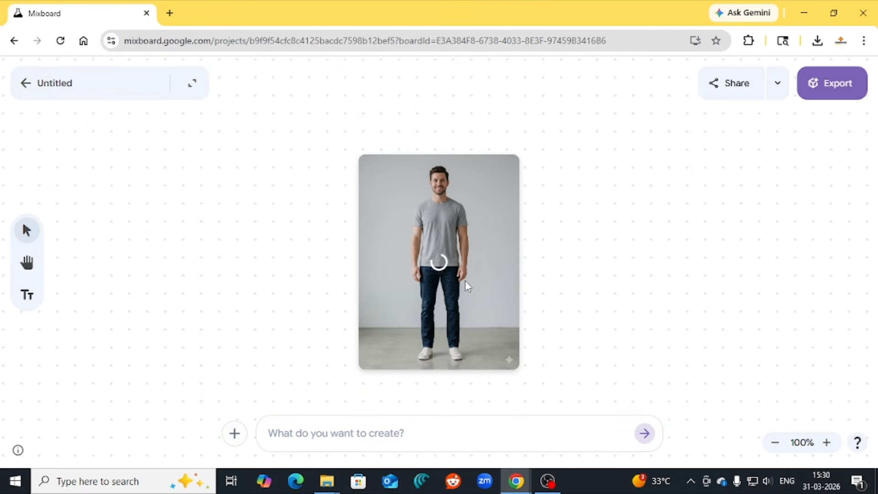
drag(458, 295, 297, 279)
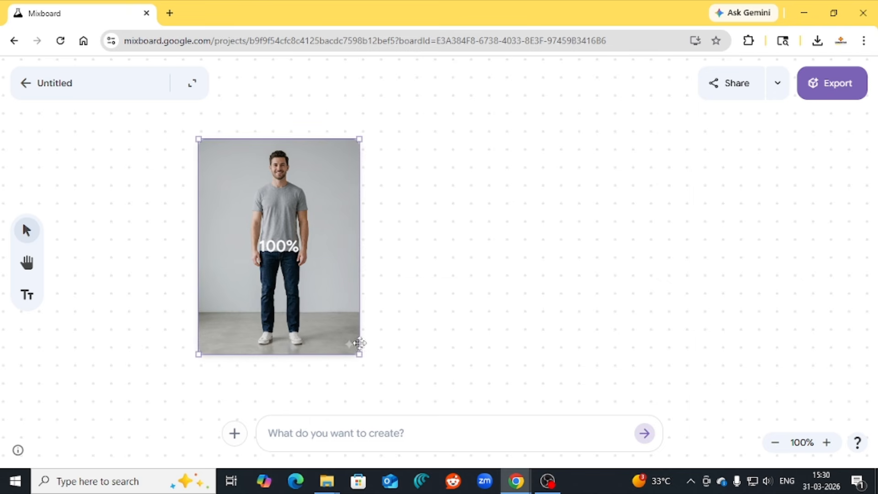
drag(361, 355, 319, 268)
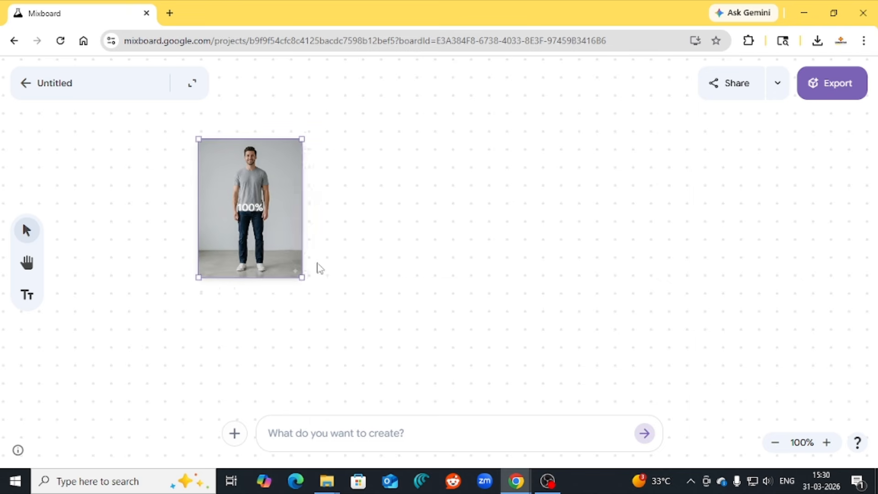
drag(251, 239, 236, 255)
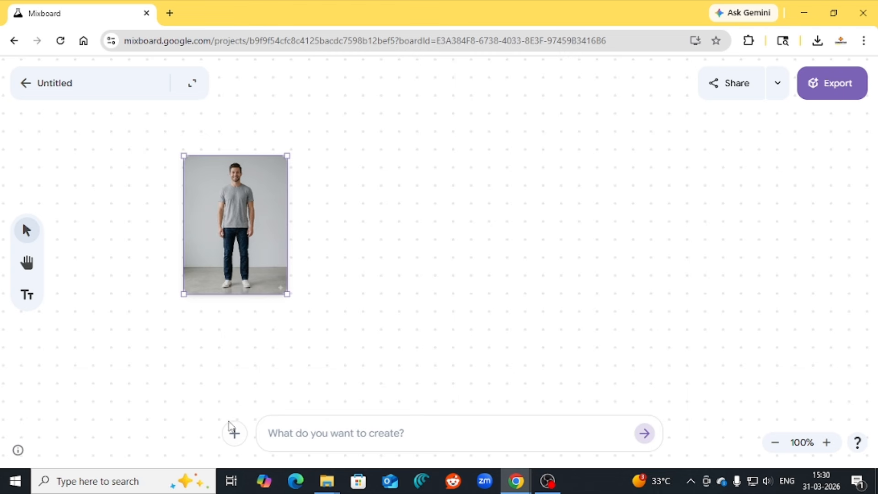
Step: Upload the "sunglass" image, shrink it and place it directly to the right of the man image
click(234, 435)
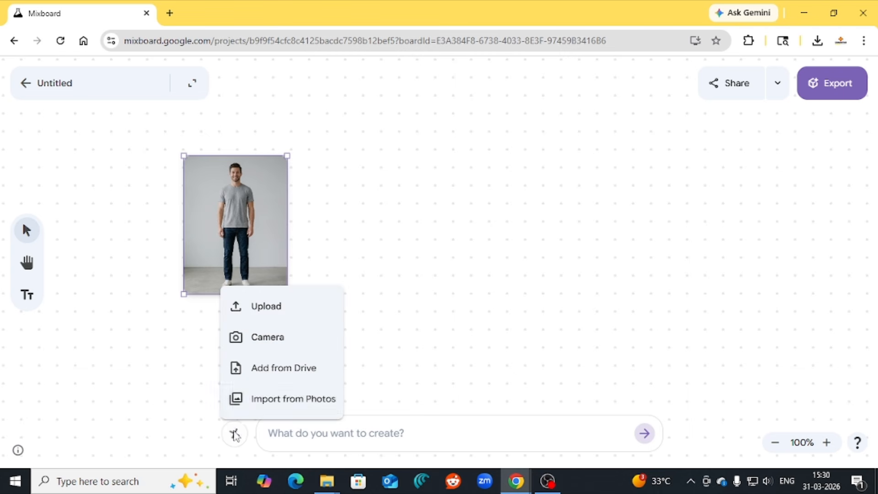
click(262, 314)
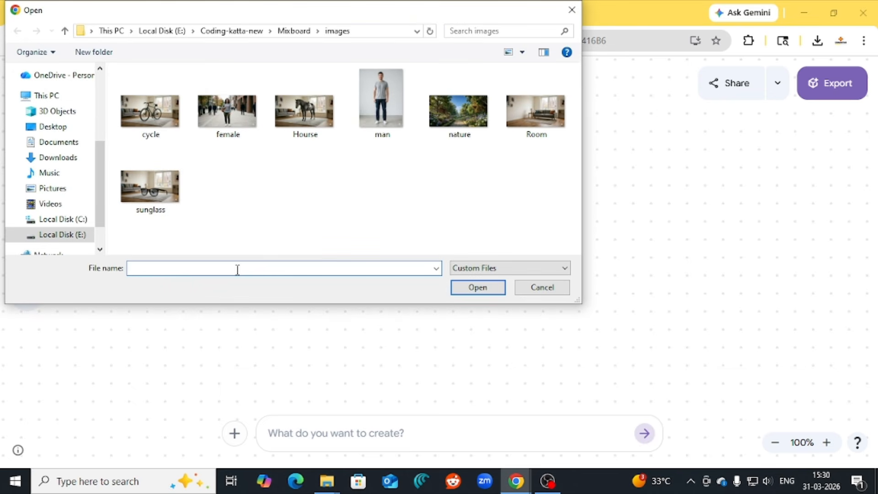
click(150, 188)
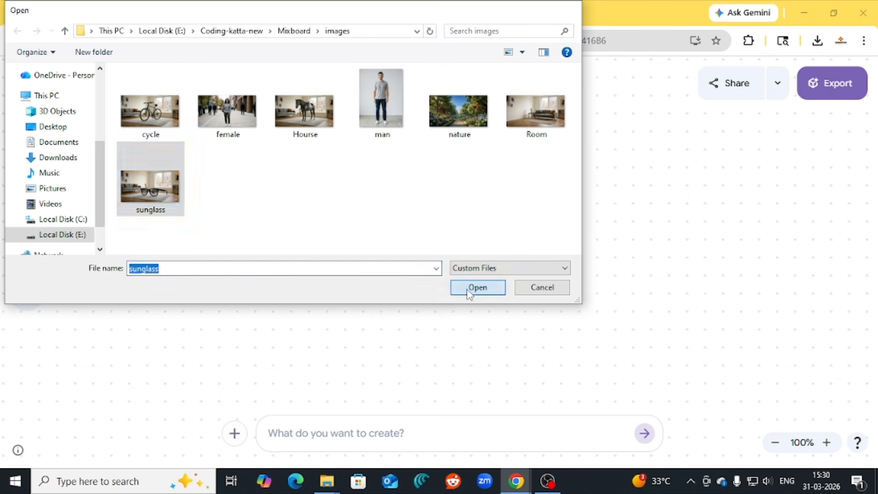
click(472, 292)
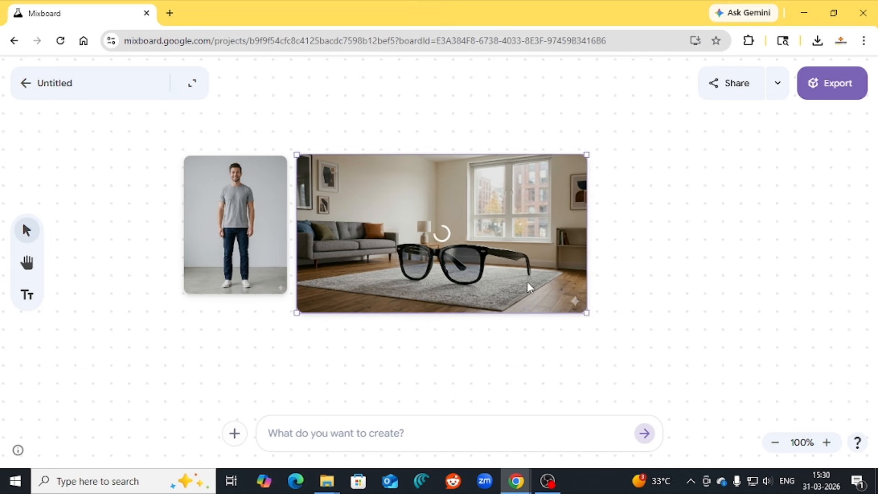
drag(591, 315, 508, 276)
drag(408, 243, 405, 259)
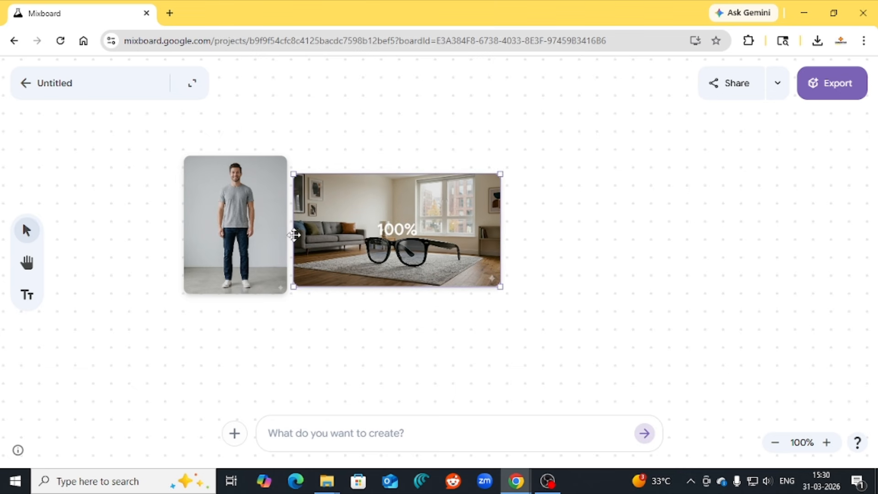
click(237, 233)
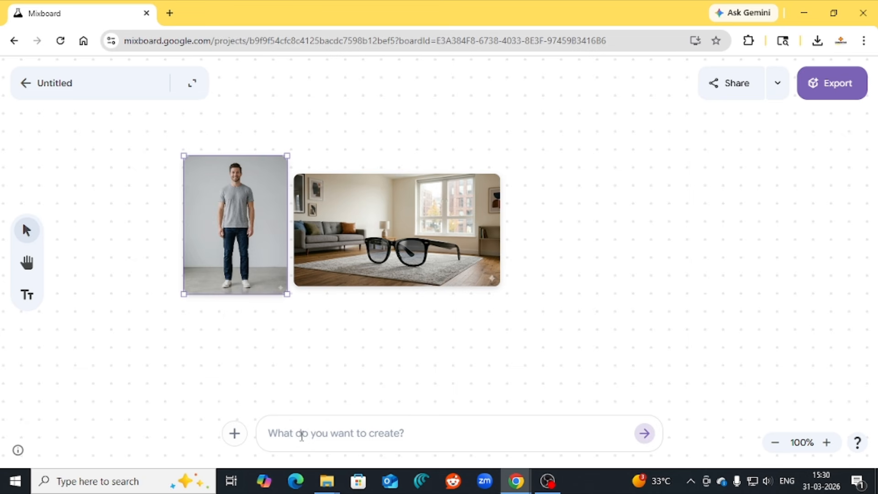
click(344, 254)
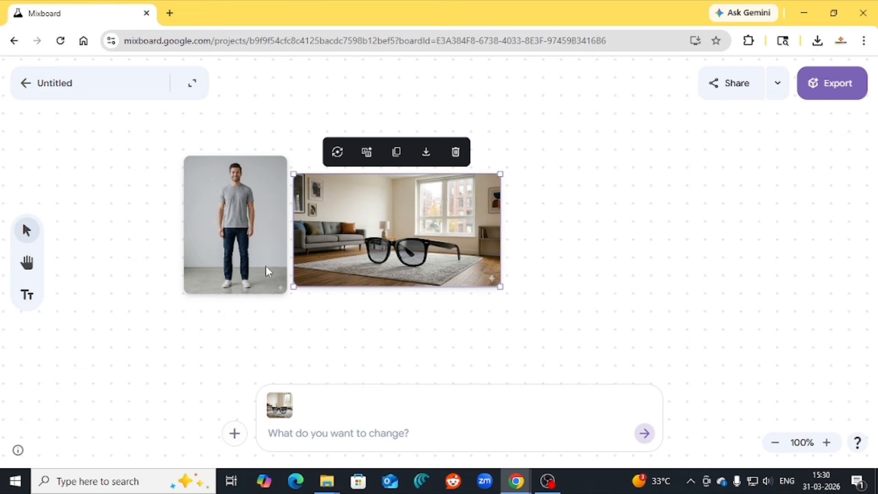
click(266, 271)
click(346, 258)
click(261, 260)
click(339, 339)
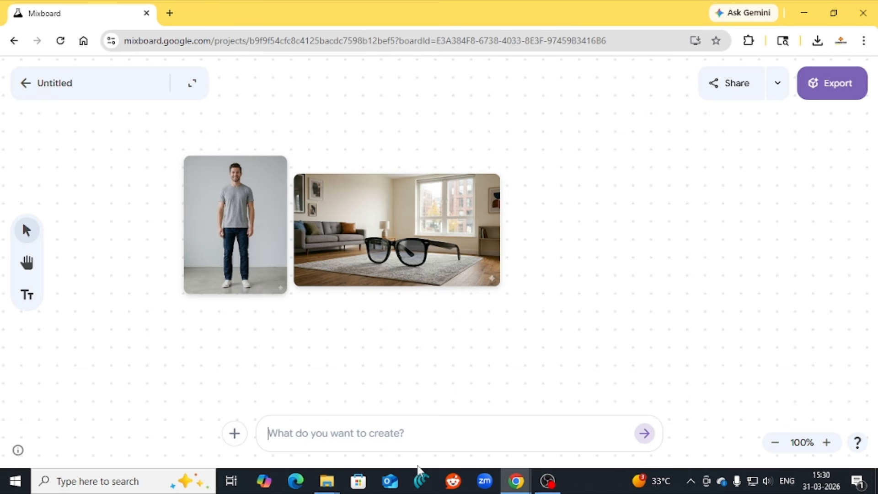
Step: Generate an image with the prompt "Wear sunglass from second image to a man from first image"
text(Wear sunglass from sec)
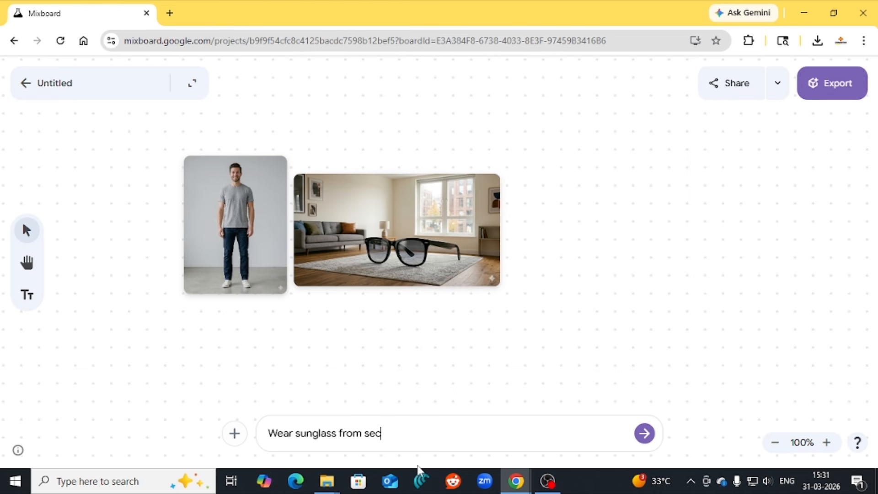
text(ond image to a man from first)
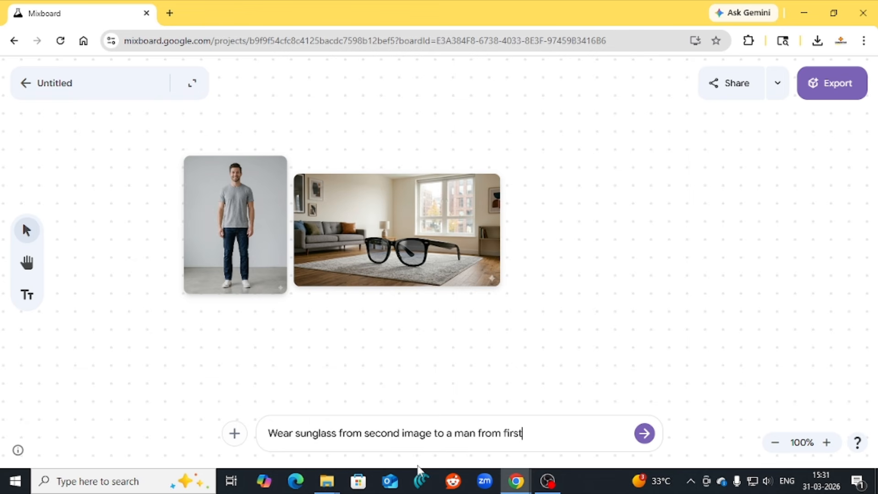
text( image)
key(Return)
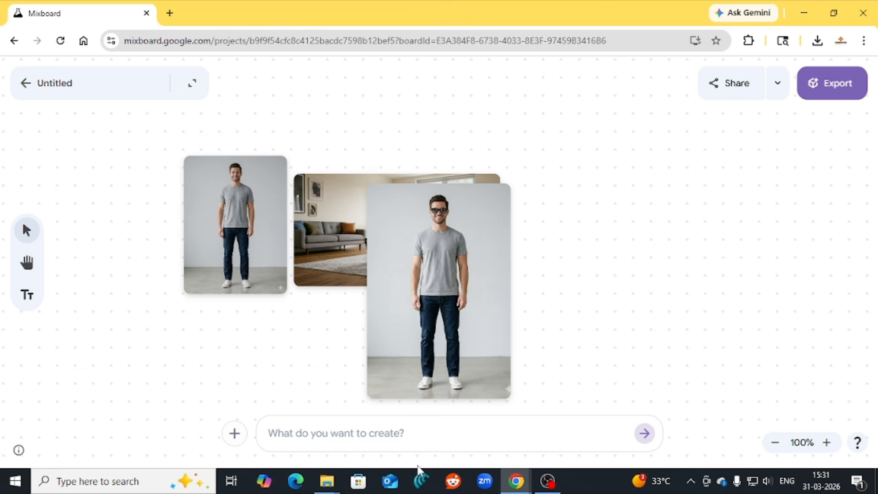
Step: Move the generated image of the man with sunglasses to the right of the sunglass image and shrink it
drag(429, 289, 572, 250)
drag(656, 364, 615, 245)
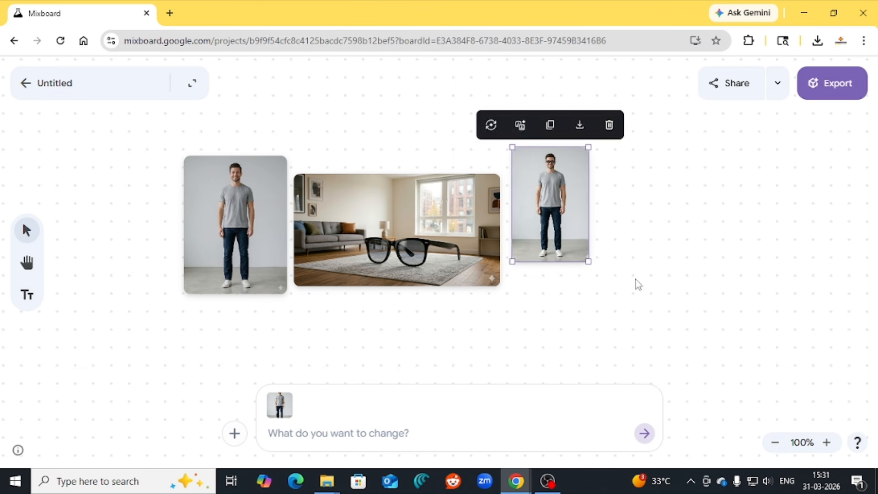
click(636, 280)
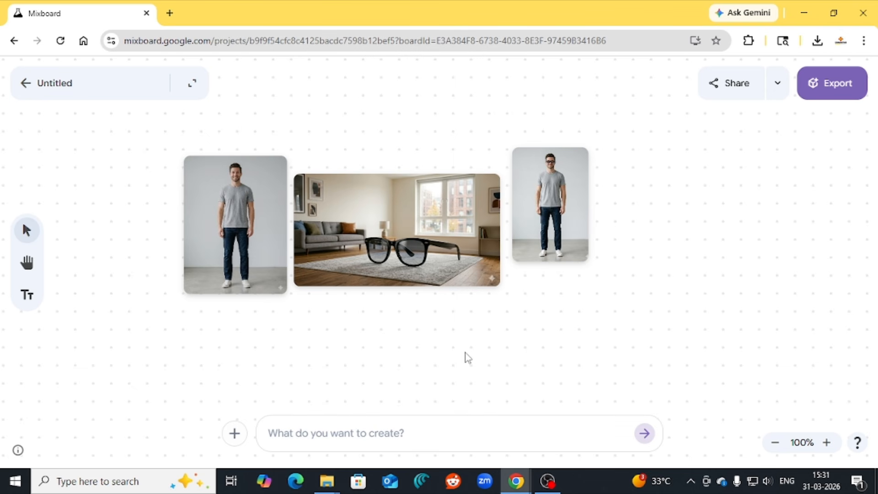
Step: Upload the "Hourse" image, shrink it and place it to the right of the man with sunglasses
click(234, 433)
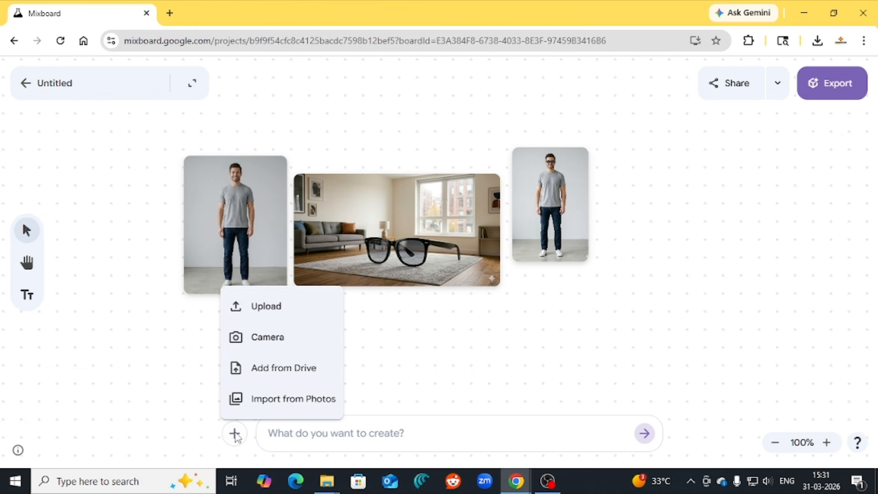
click(264, 307)
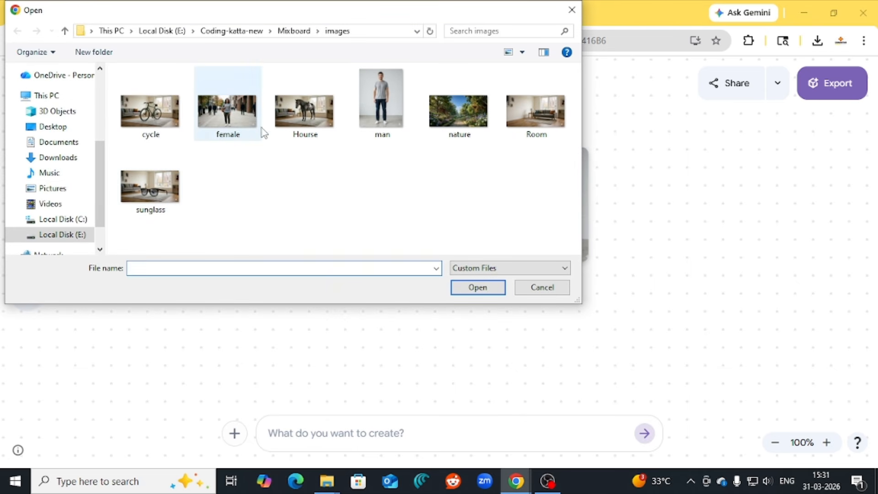
click(303, 109)
click(476, 289)
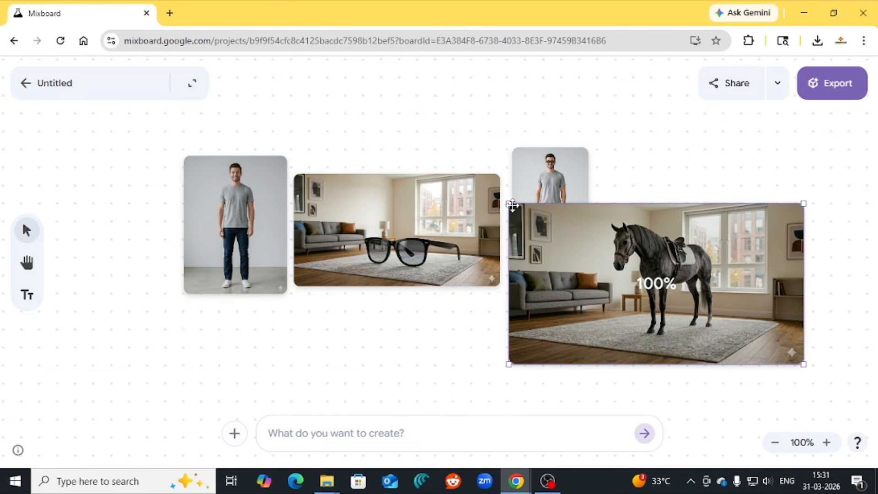
drag(509, 204, 613, 260)
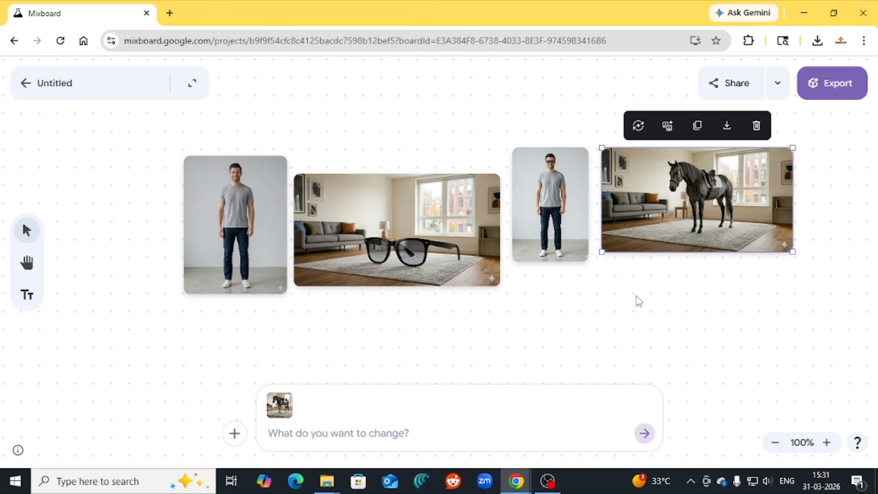
click(639, 300)
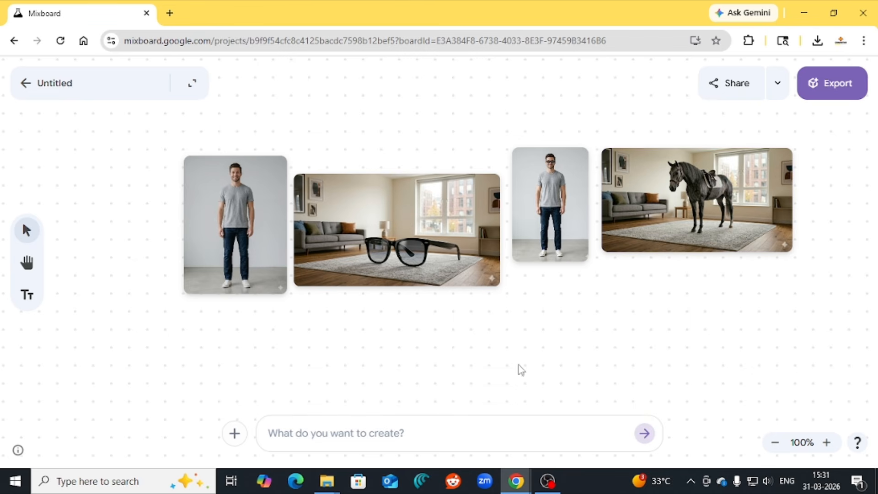
Step: Generate an image with the prompt "a man with sunglass riding horse from given image"
click(510, 441)
text(a man with sunglass riding horse from give)
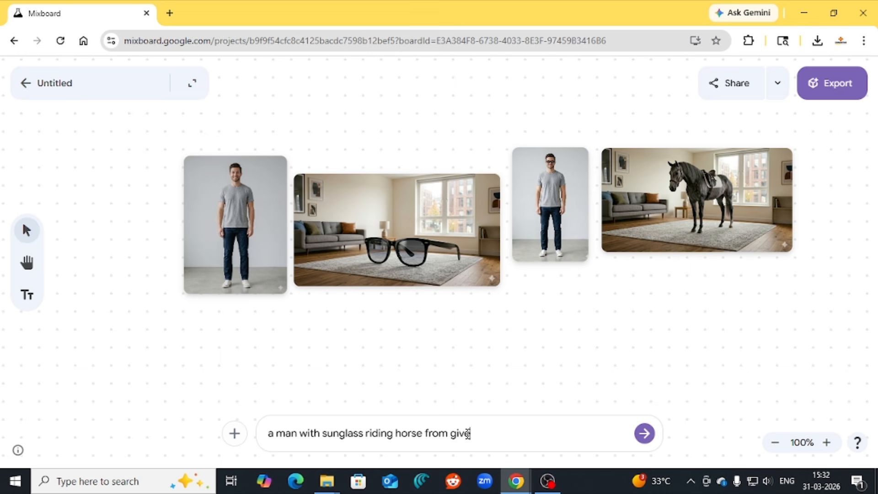
text(age)
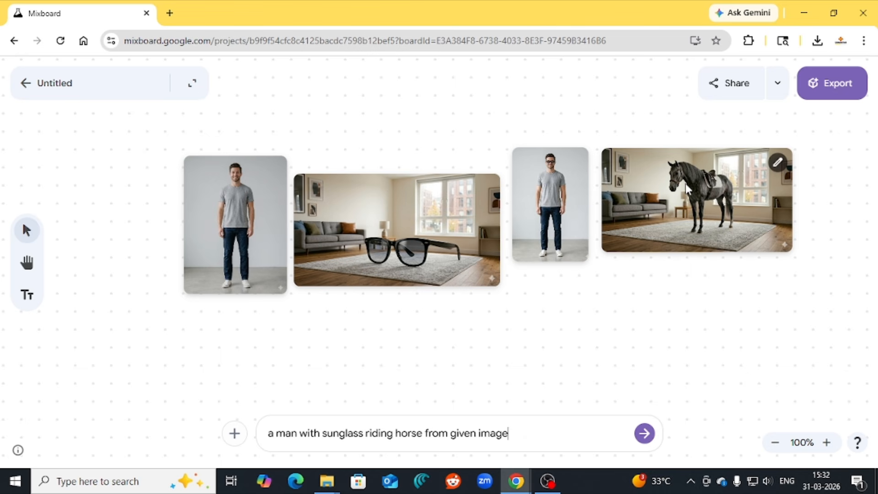
mouse_move(574, 161)
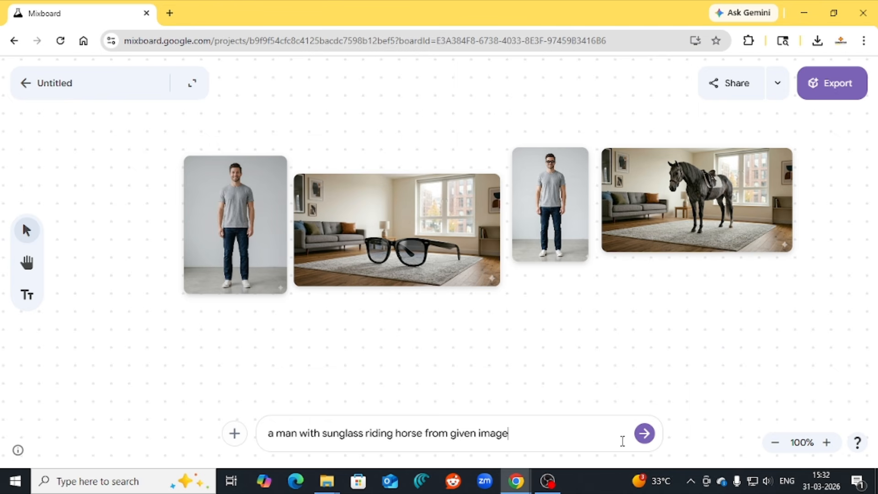
click(645, 434)
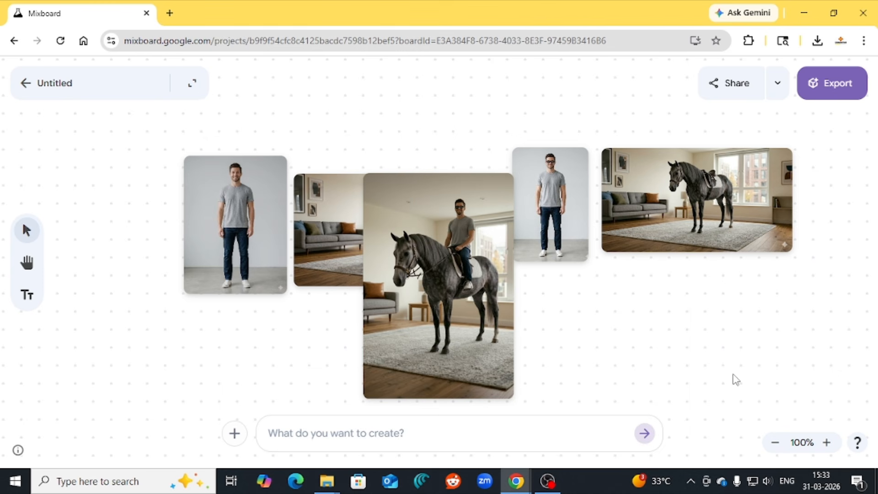
Step: Shrink the generated image of the man on the horse and move it to the lower left of the first man image
click(448, 252)
drag(447, 252, 445, 216)
drag(511, 361, 471, 265)
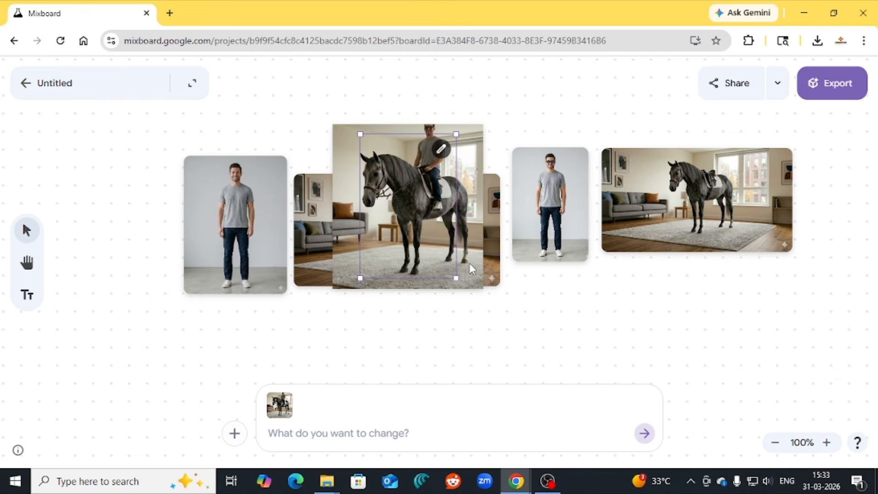
drag(421, 218, 138, 353)
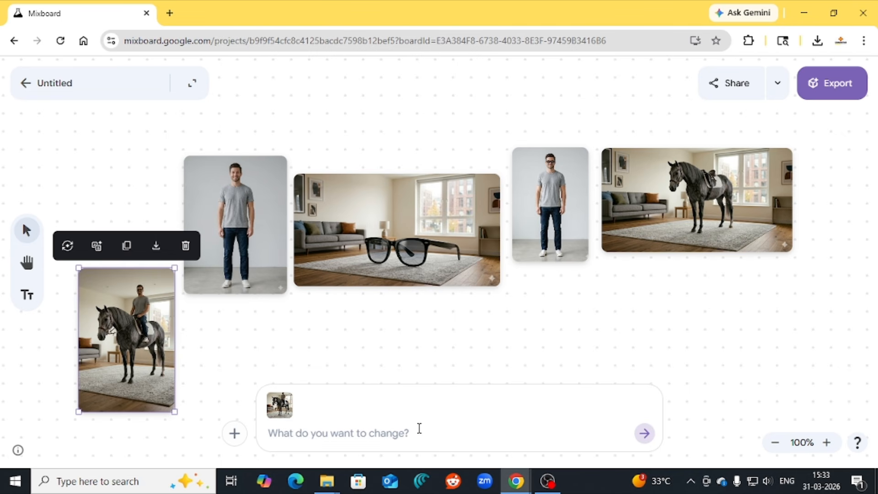
Step: Generate a variation of the horse-riding image with the prompt "change background of this image such as riding on the road"
text(chan)
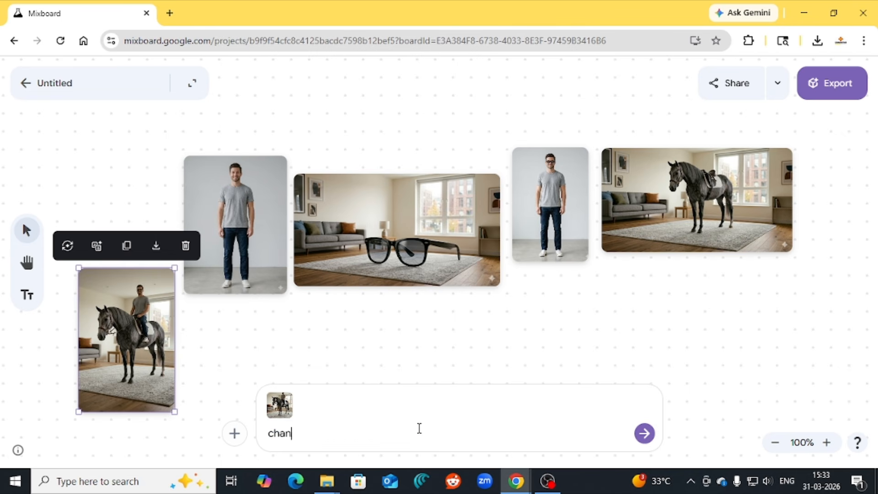
text(ge background)
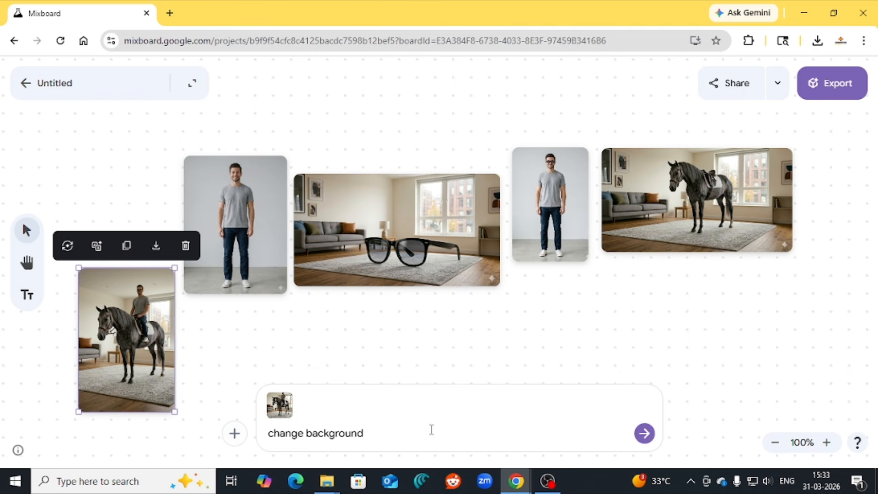
text(of this image)
text(such as riding on the road)
key(Return)
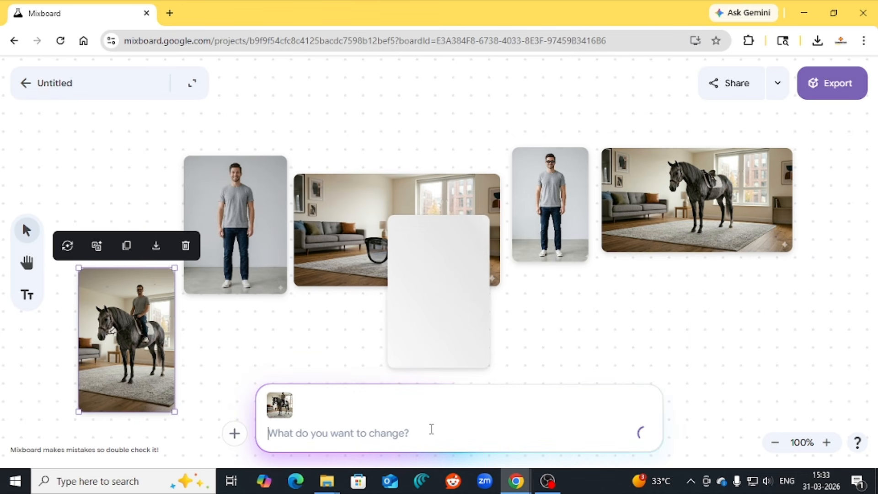
Step: Align the indoor riding image beside the first man image, and place the road riding image, shrunk, below the horse image
drag(128, 339, 120, 222)
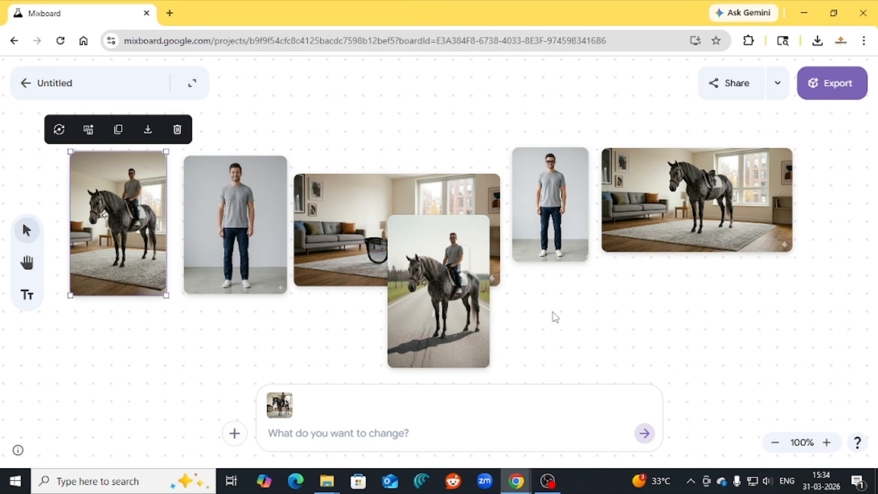
drag(455, 311, 660, 325)
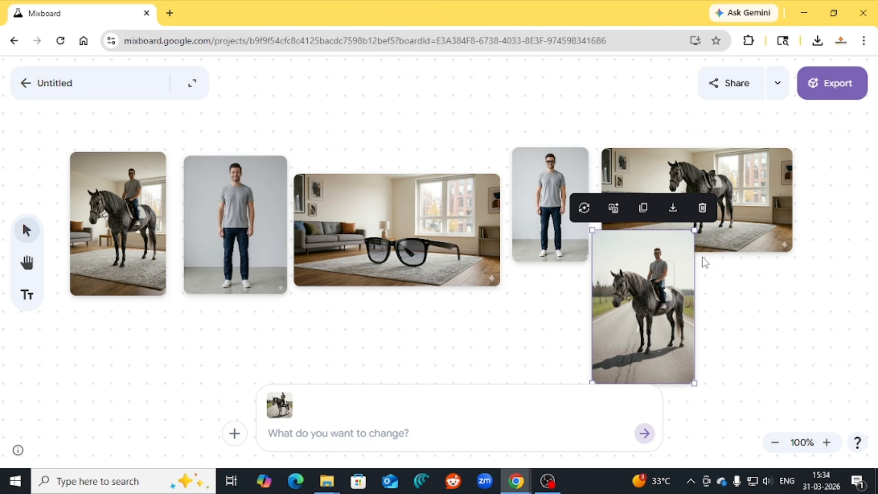
drag(696, 236, 679, 269)
click(702, 309)
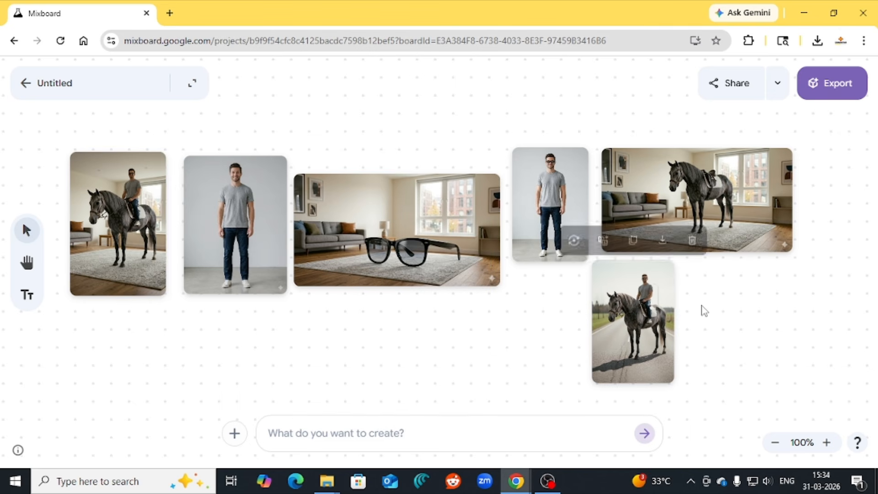
Step: Upload the "female" image, shrink it and place it below the indoor riding image
click(235, 437)
click(270, 306)
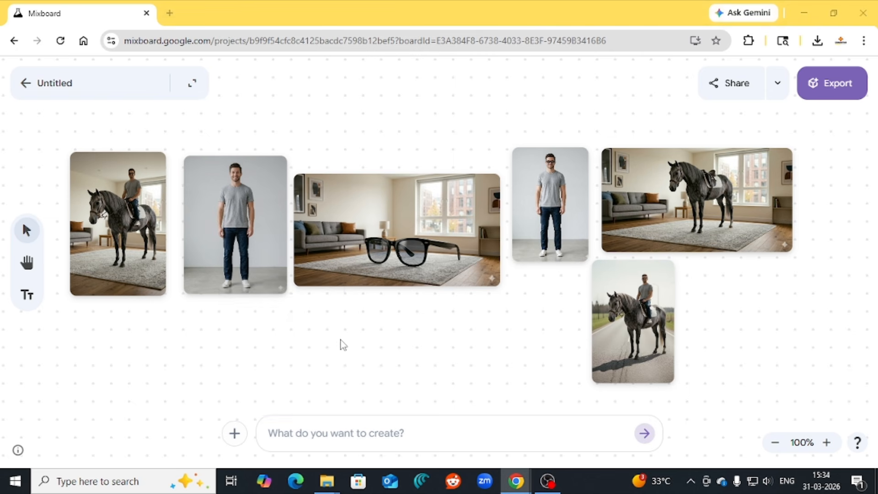
click(226, 114)
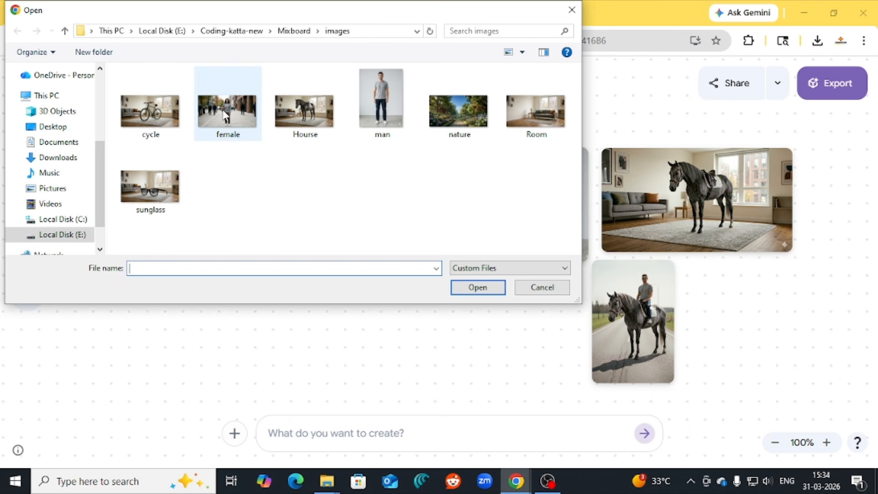
click(478, 288)
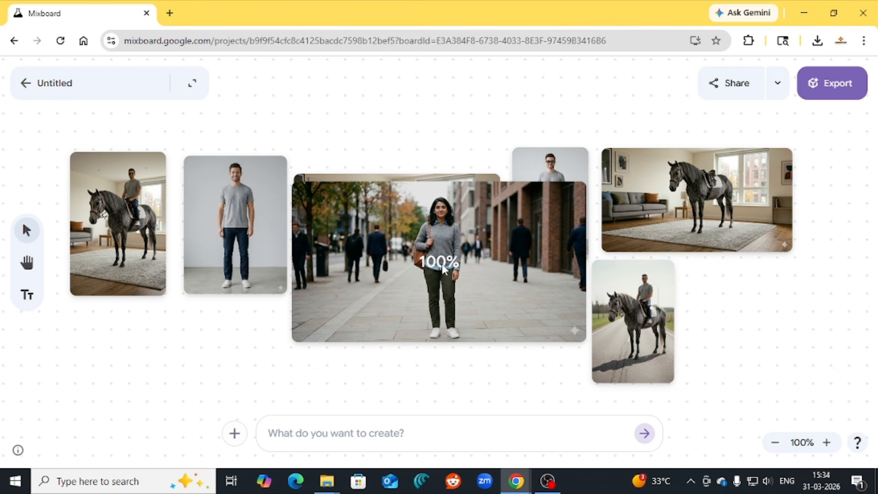
drag(449, 273, 395, 309)
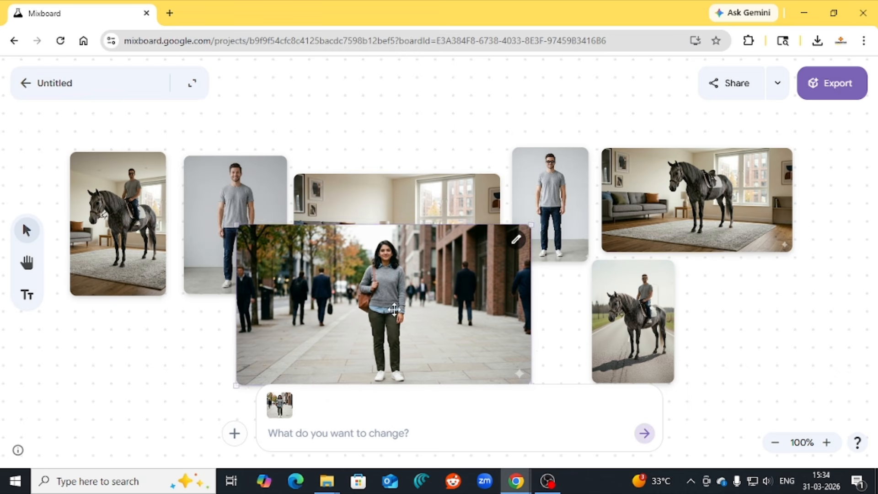
drag(530, 225, 401, 305)
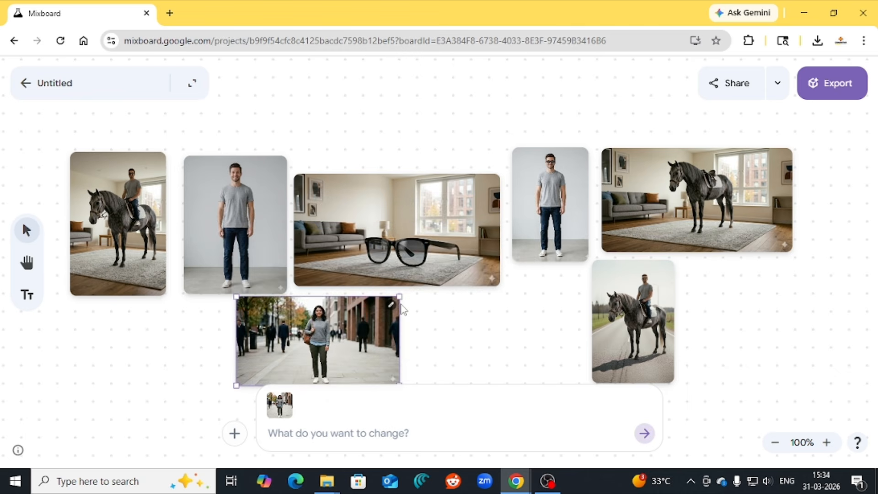
drag(298, 335, 147, 350)
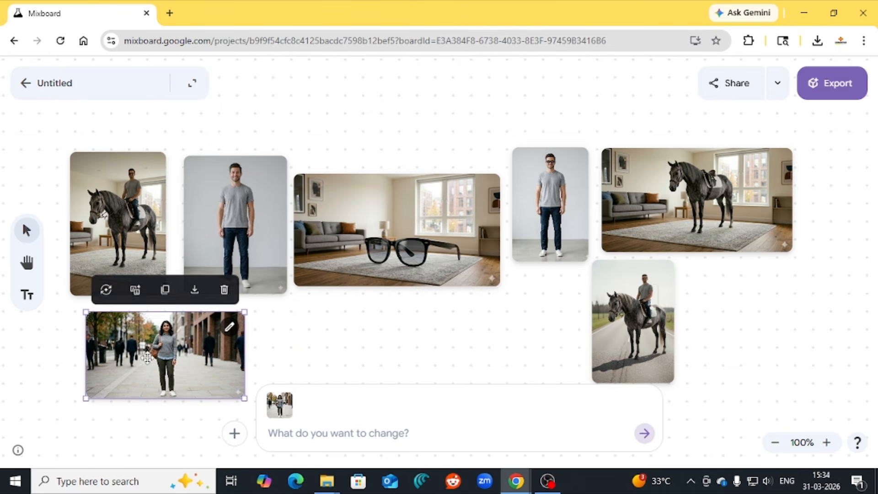
click(314, 343)
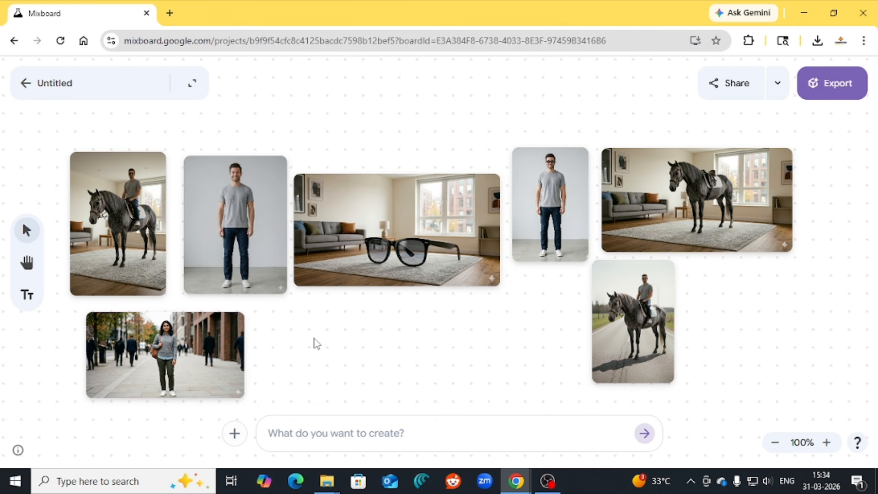
Step: Generate an image from the female image with the prompt "This girl riding horse from given image"
click(228, 326)
click(282, 342)
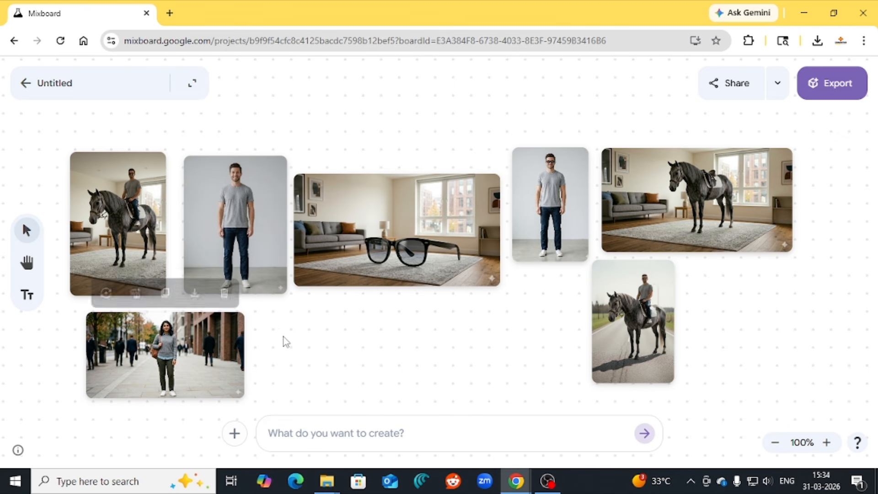
click(208, 346)
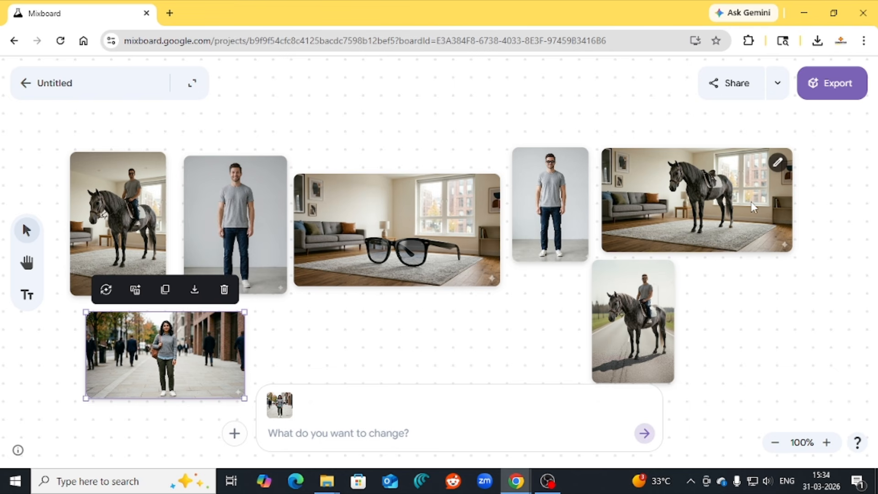
click(320, 439)
text(This g)
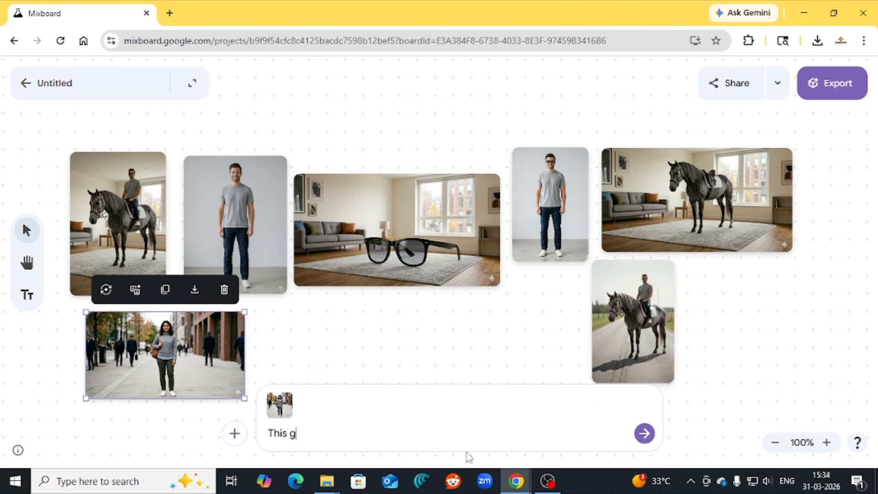
text(irl riding hporse)
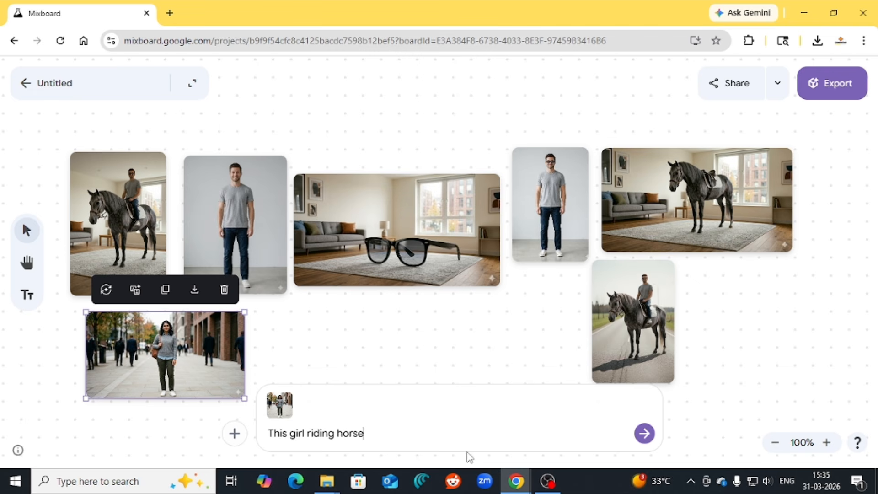
text( from given image)
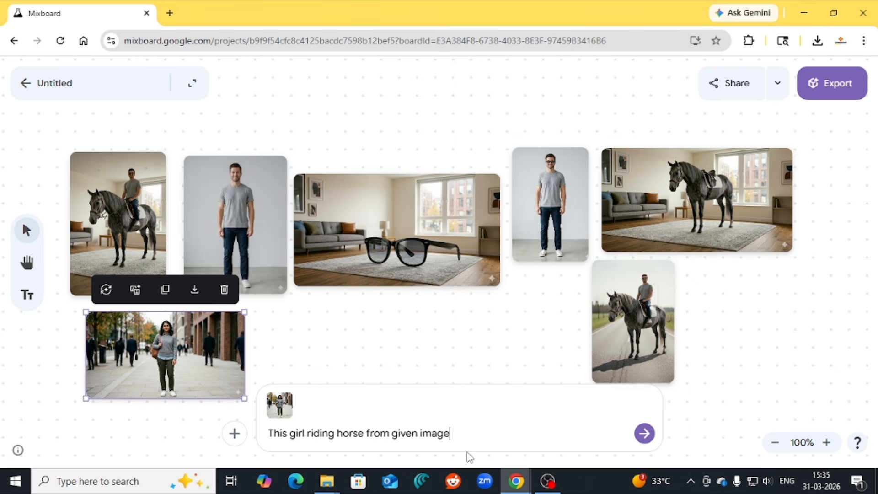
key(Return)
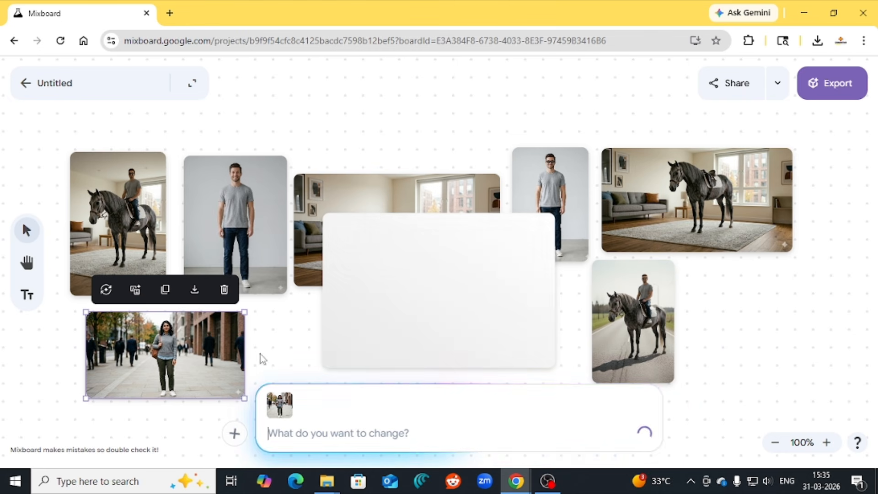
Step: Move the sunglass image and the first man image upward to clear space around the image being generated
click(273, 333)
drag(315, 204, 313, 91)
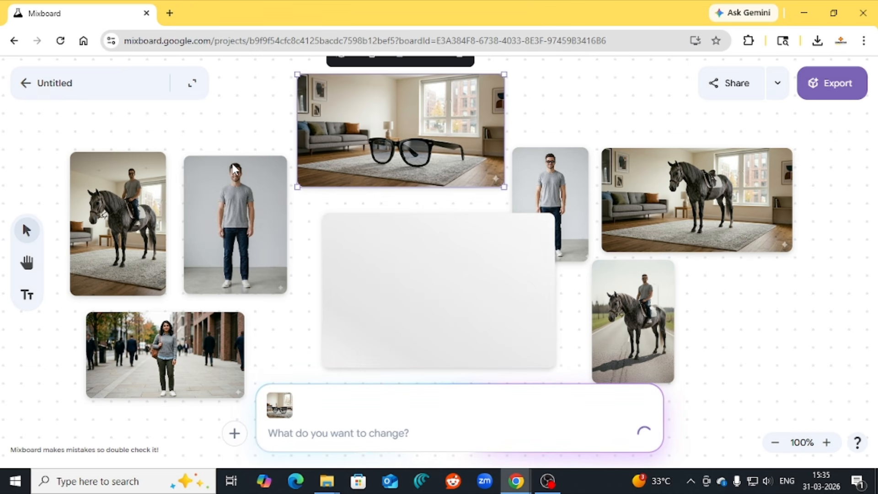
drag(235, 177, 241, 127)
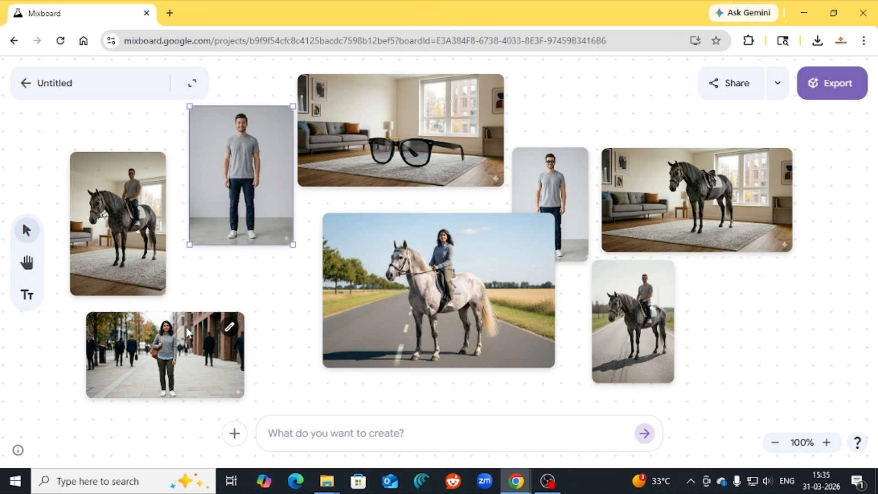
Step: Shrink the generated image of the girl on the horse and place it directly below the sunglass image
drag(386, 289, 367, 295)
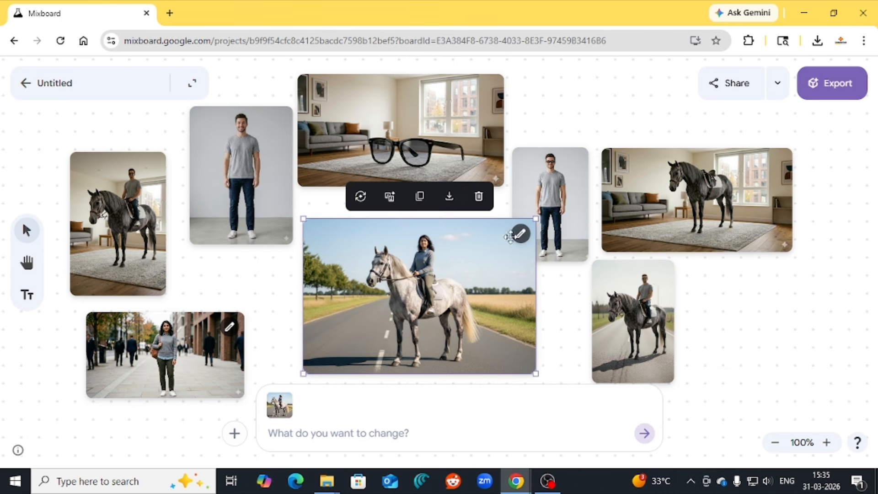
drag(534, 220, 432, 270)
drag(377, 316, 390, 244)
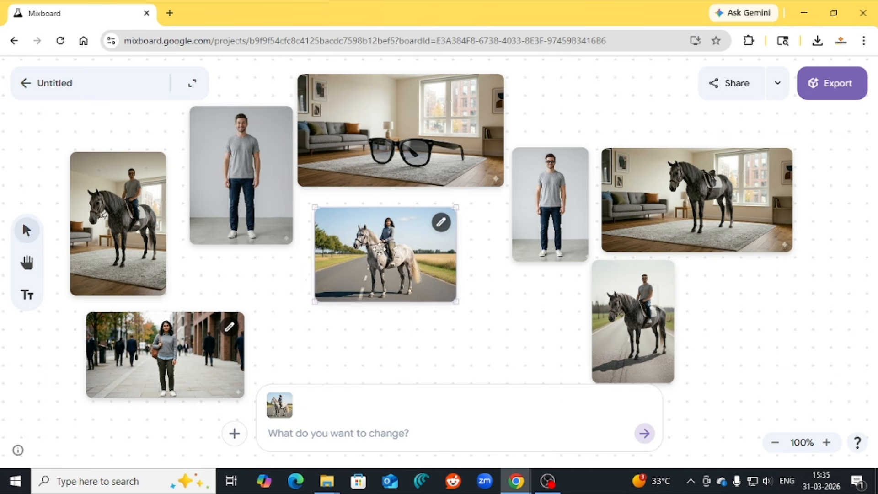
click(390, 347)
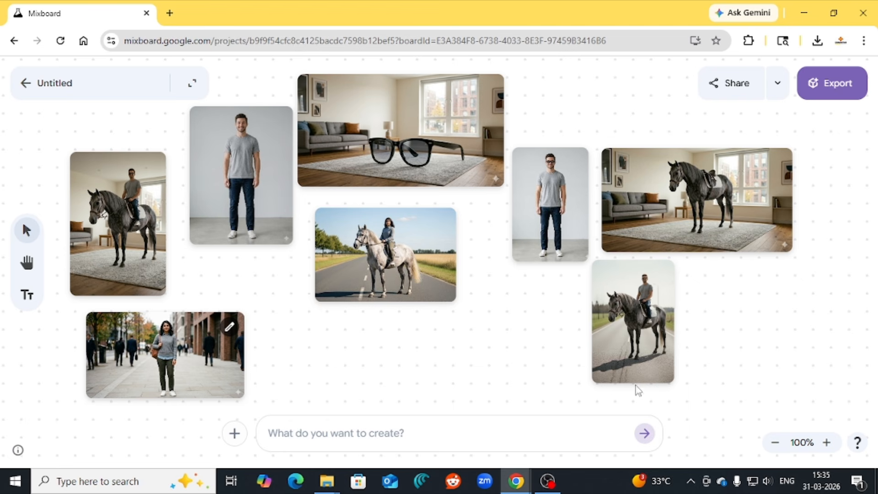
Step: Move the road riding image below the man with sunglasses, and the indoor riding image, shrunk, below the horse image
drag(617, 344, 491, 352)
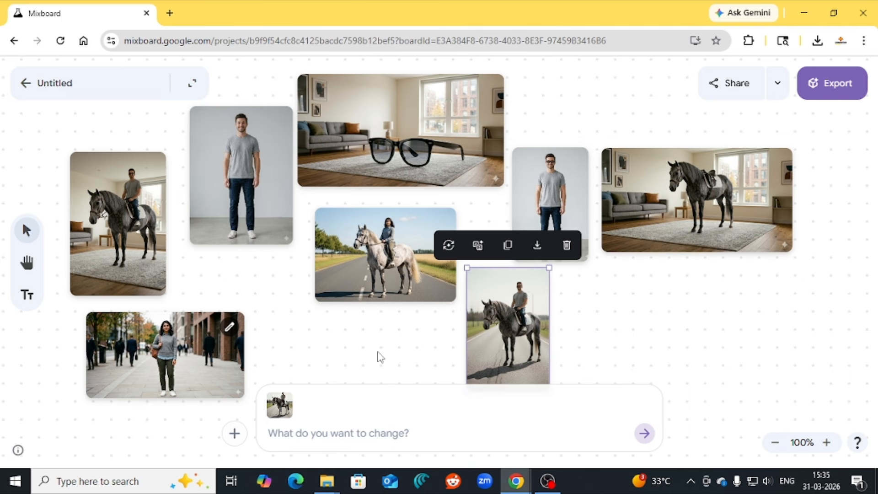
click(581, 347)
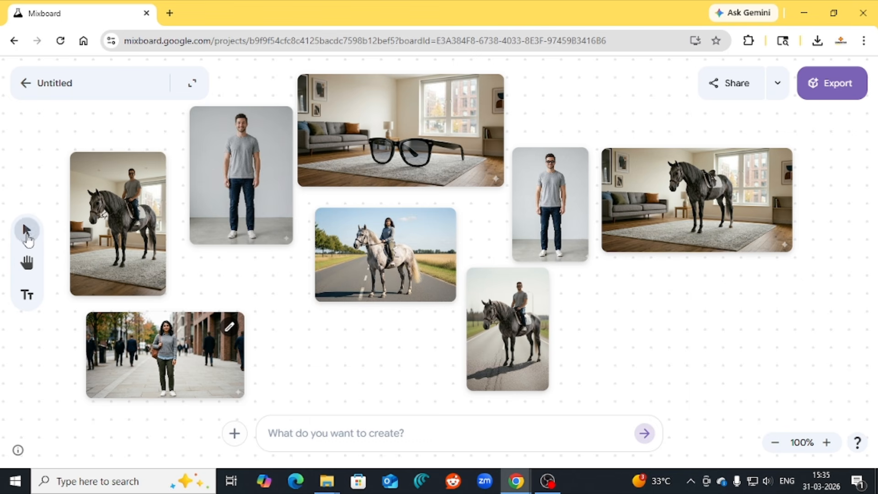
click(103, 250)
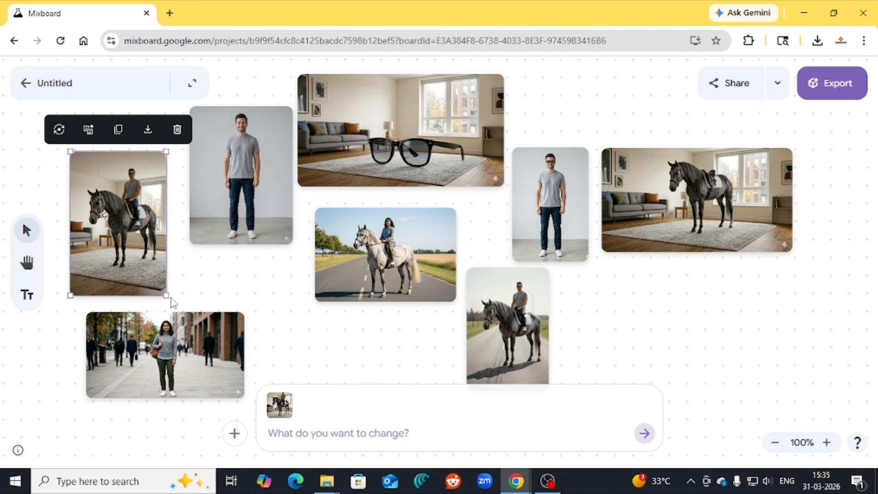
drag(167, 296, 147, 261)
drag(133, 215, 778, 337)
Step: Move the first man image above the female image, away from the sunglass image, and shrink it slightly
click(27, 262)
drag(103, 265, 191, 286)
drag(320, 305, 279, 302)
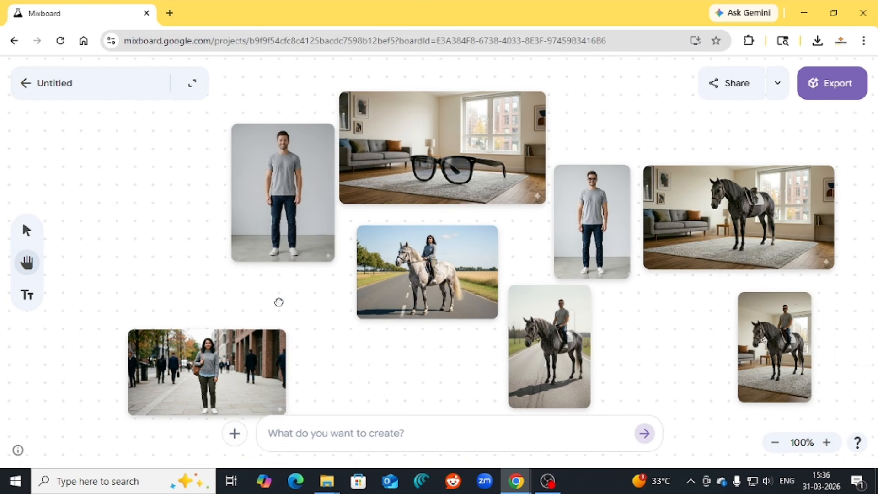
drag(278, 218, 257, 201)
click(26, 230)
click(256, 199)
drag(255, 200, 170, 224)
mouse_move(219, 141)
mouse_down()
mouse_move(192, 180)
mouse_move(212, 150)
mouse_up()
click(254, 222)
click(157, 213)
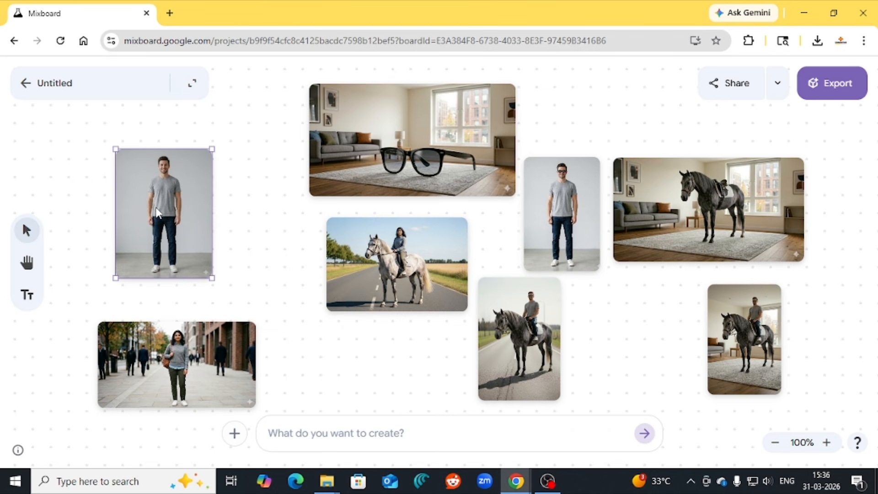
Step: Shift the image of the girl on the horse and the man's road riding image slightly to the left
click(355, 257)
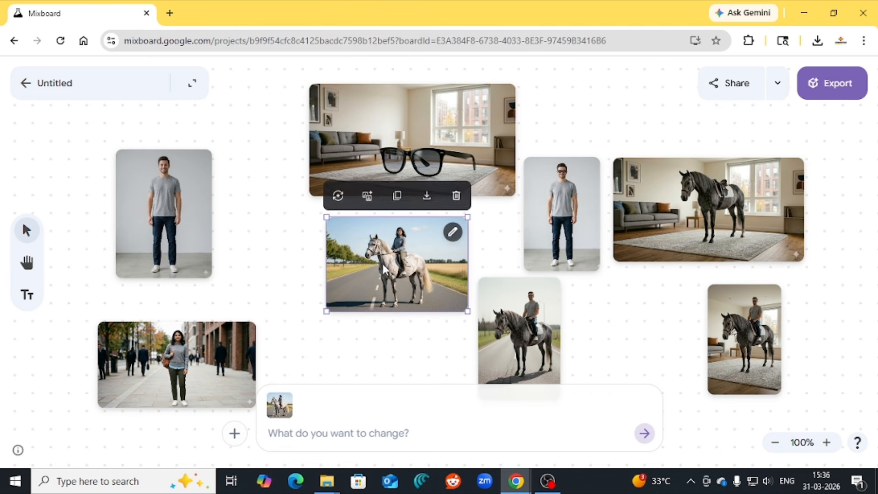
drag(383, 264, 364, 270)
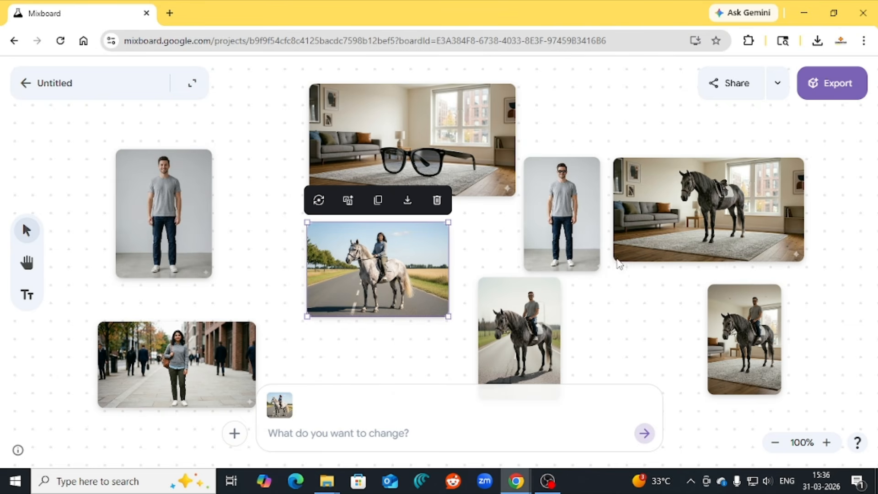
click(502, 319)
drag(501, 319, 478, 319)
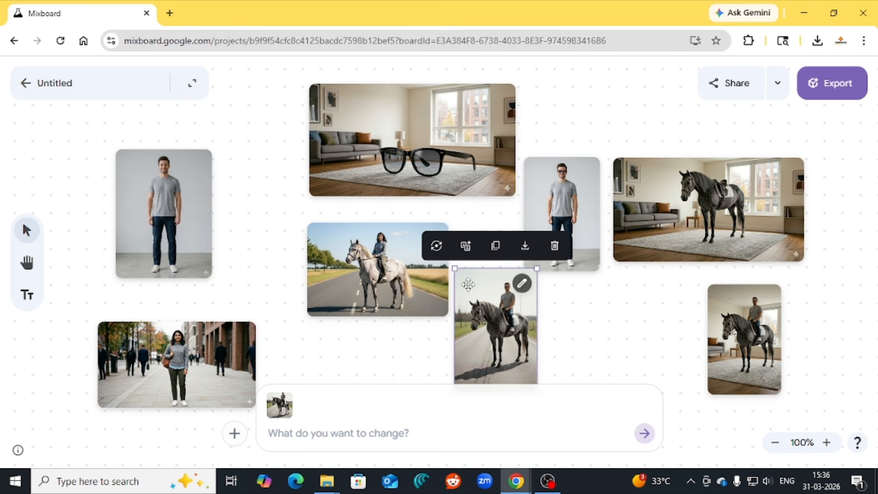
Step: Turn on link access so anyone with the link can view the board, and copy the share link
click(724, 91)
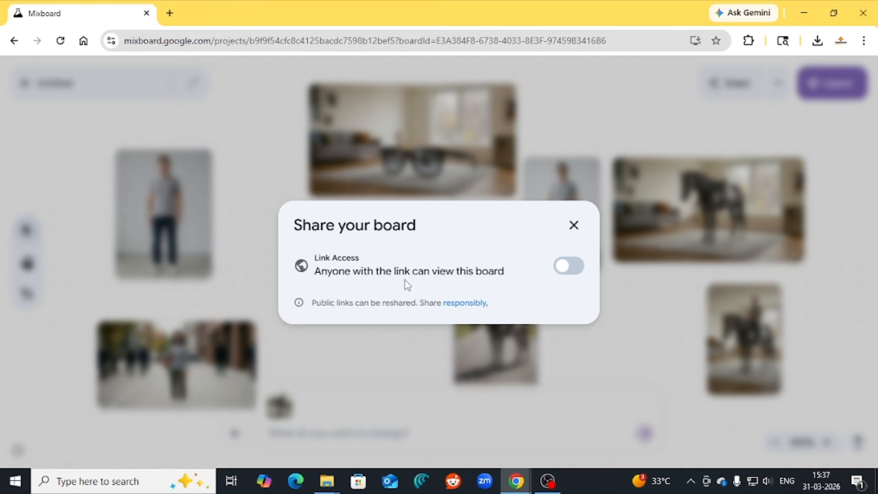
click(570, 268)
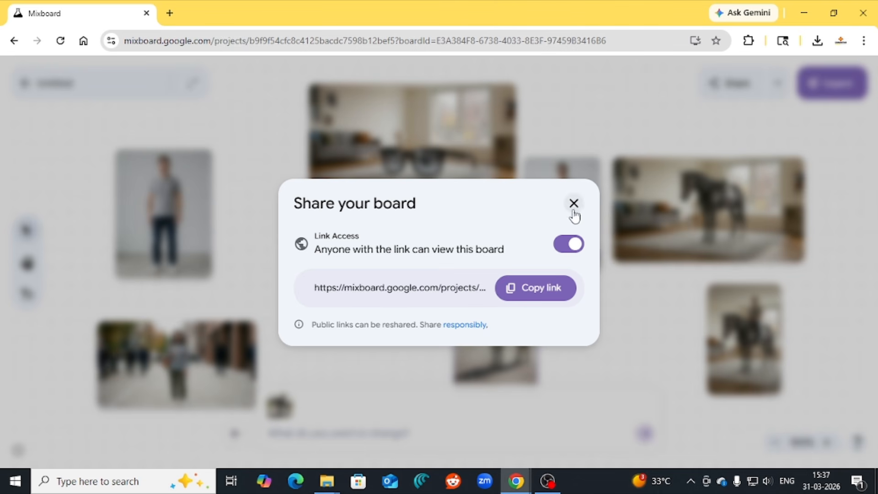
click(519, 293)
Step: Open the copied board link in a new browser tab
click(169, 12)
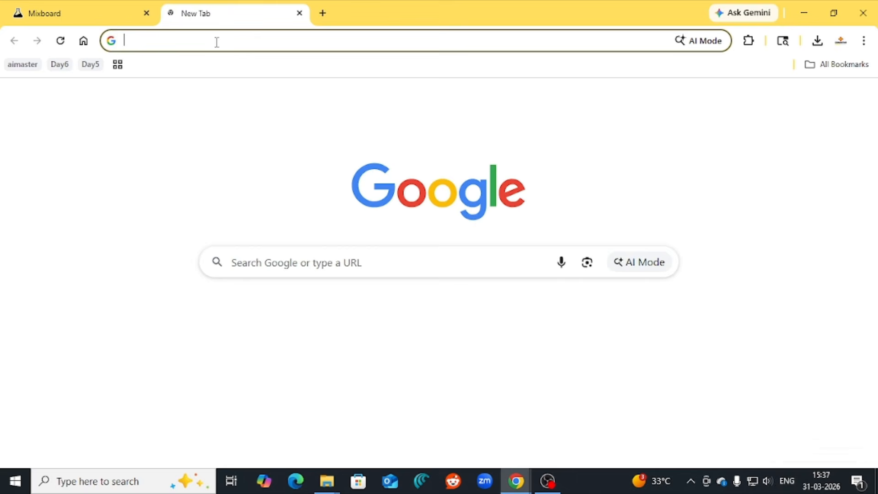
key(ctrl+v)
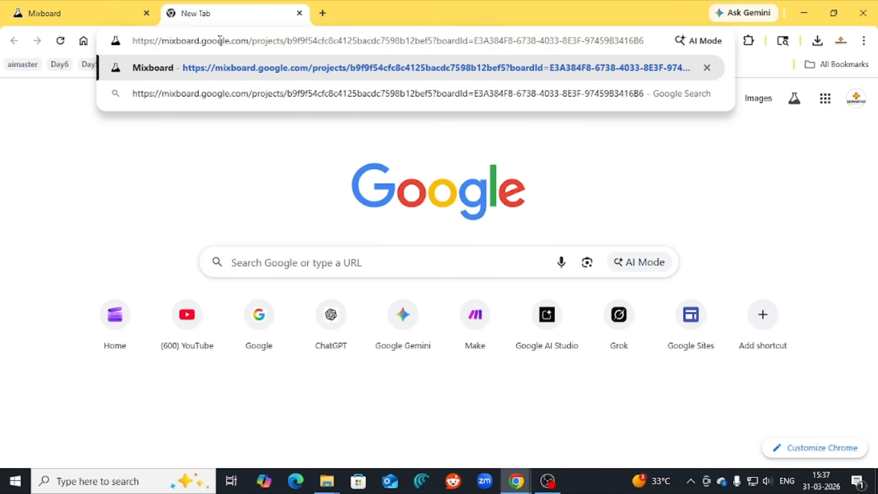
key(Return)
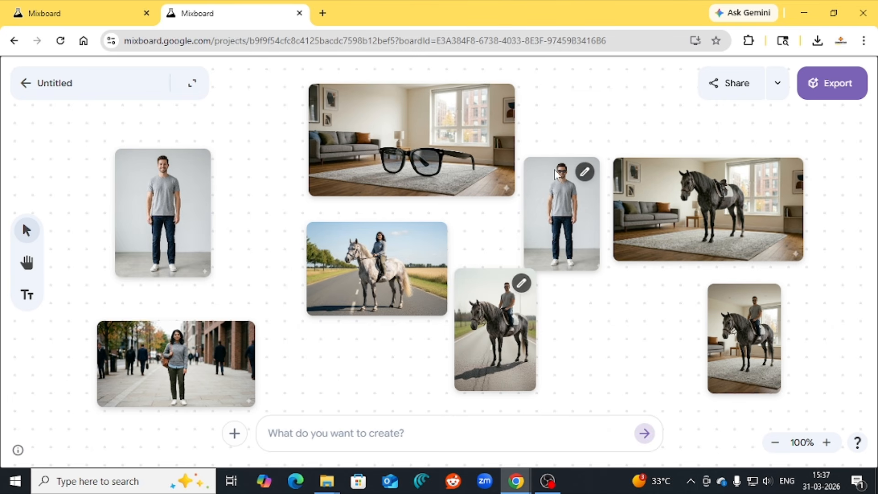
Step: Review the board's export formats and additional sharing options, and close the duplicate board tab and the share dialog
click(828, 89)
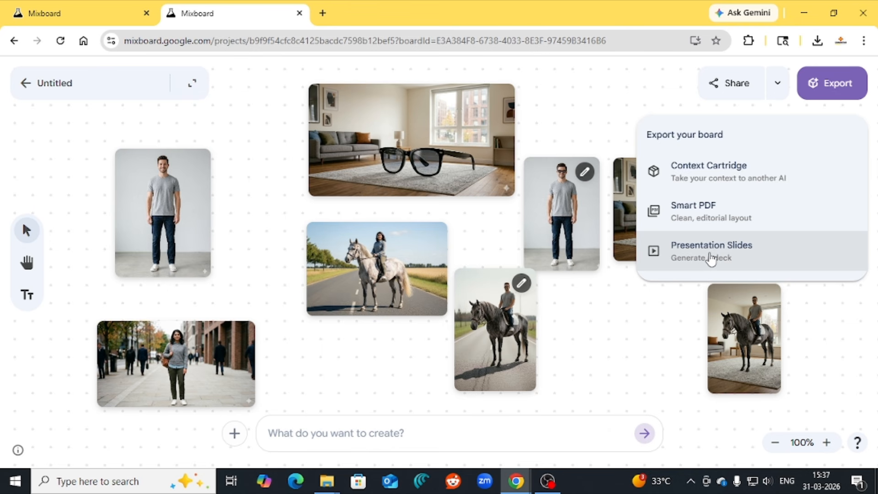
click(637, 308)
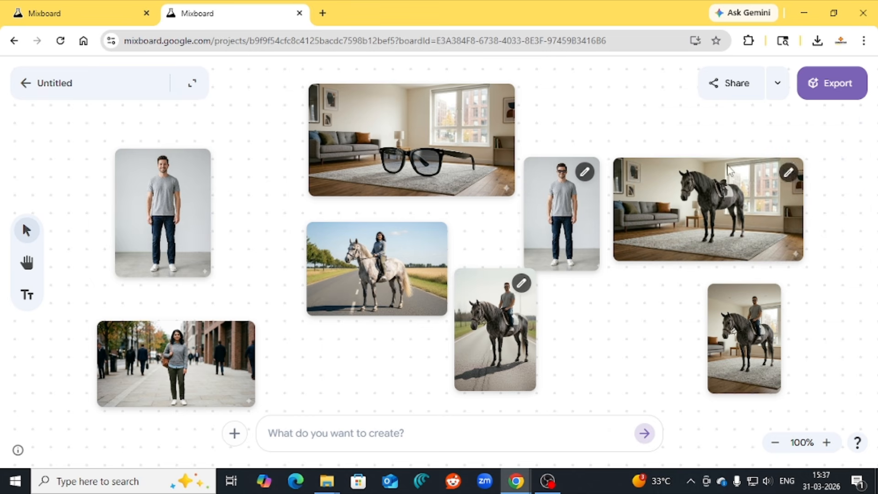
click(778, 83)
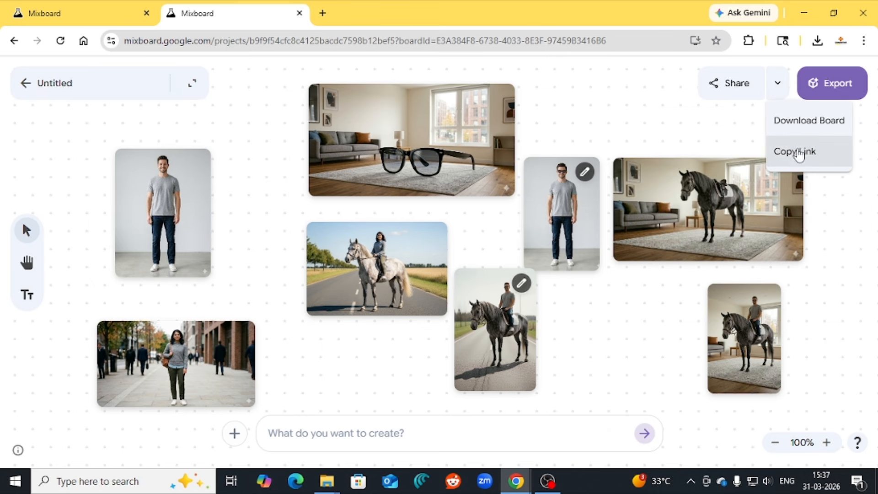
click(611, 110)
click(300, 13)
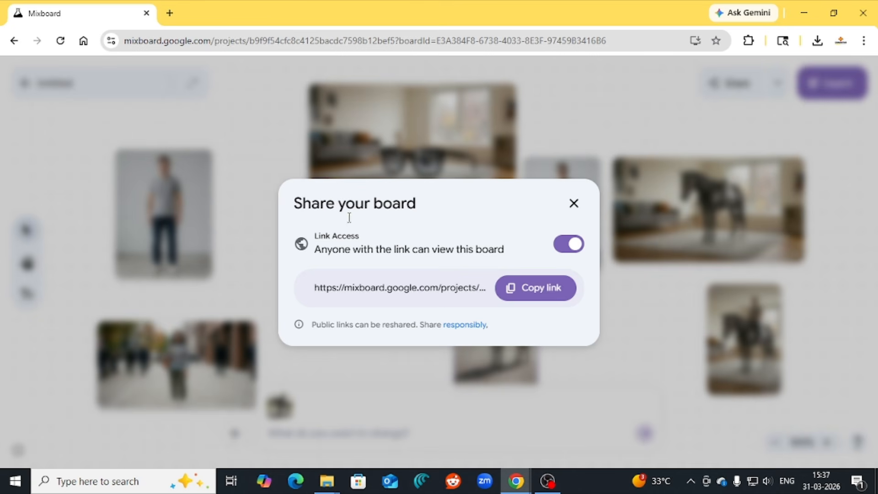
click(574, 203)
Step: Shift the sunglass, sunglasses-man, horse and three riding images left and upward on the board, spacing them so none overlap
drag(354, 258, 292, 247)
drag(457, 184, 395, 194)
drag(548, 193, 490, 135)
drag(681, 201, 625, 151)
drag(727, 334, 631, 303)
drag(497, 323, 463, 292)
click(565, 301)
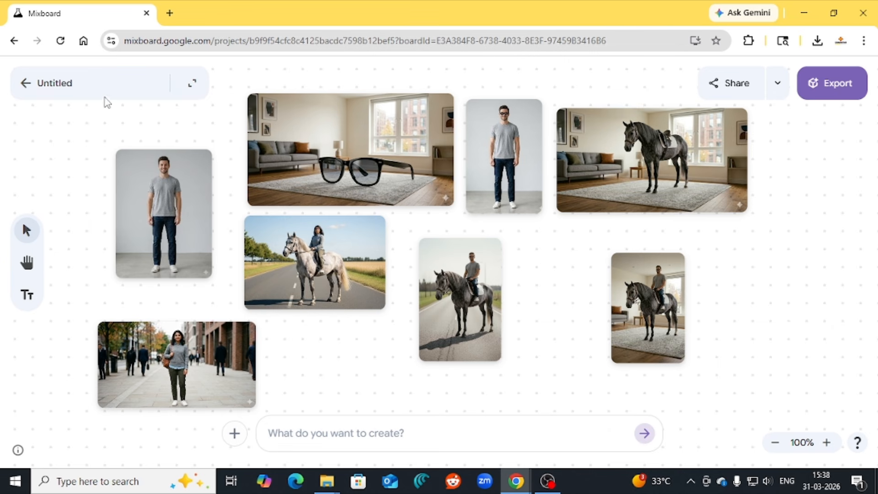
Step: Rename the untitled project as MyBoard1 and return to the project list
drag(91, 81, 53, 87)
click(89, 87)
key(BackSpace)
key(BackSpace)
key(BackSpace)
key(BackSpace)
click(26, 83)
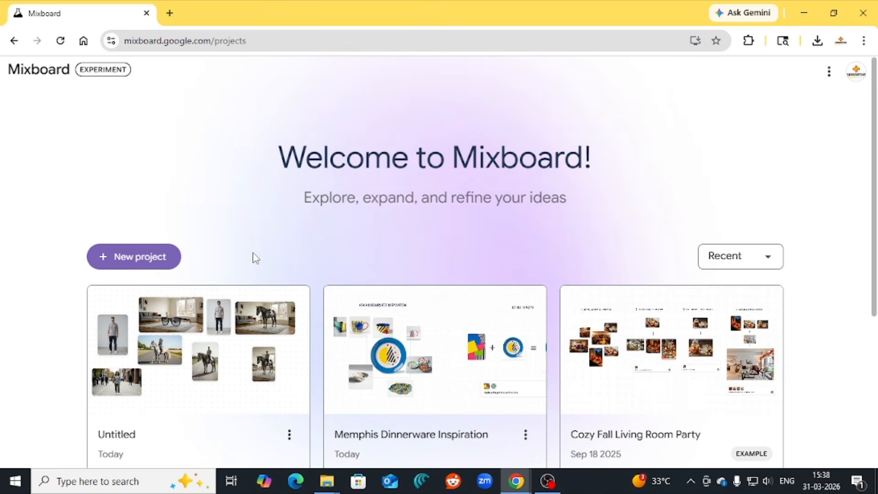
Step: Reopen the renamed board to check its title, and look over the boards in the project list
scroll(242, 293, down, 2)
click(180, 353)
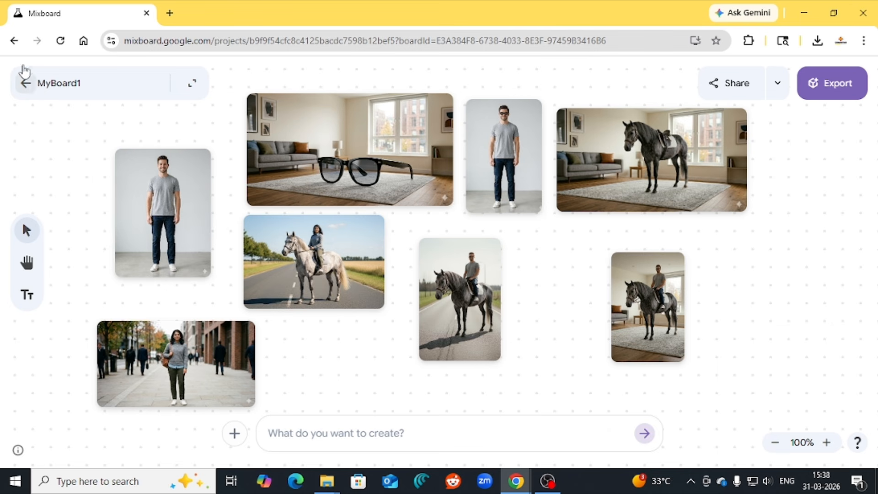
click(14, 40)
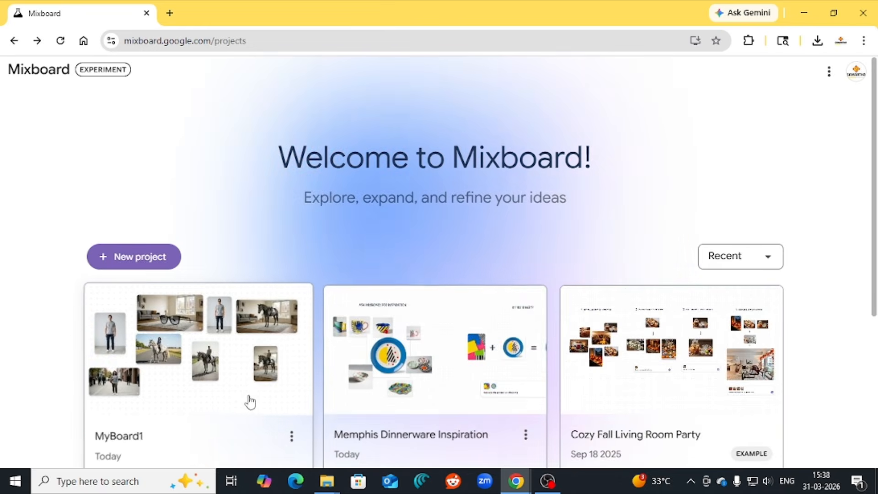
scroll(249, 402, down, 3)
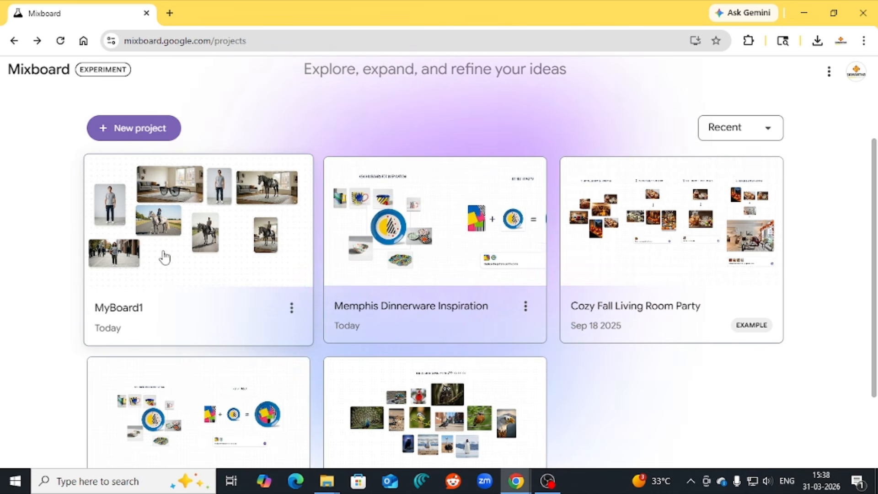
scroll(164, 256, up, 2)
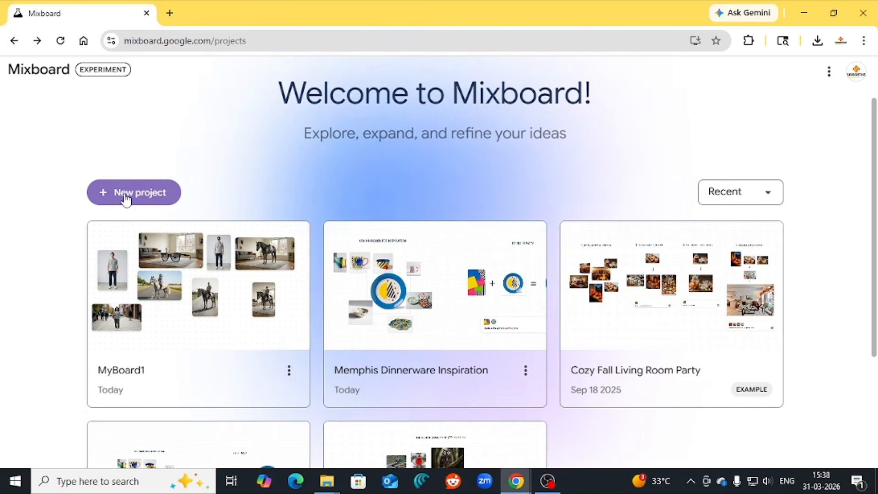